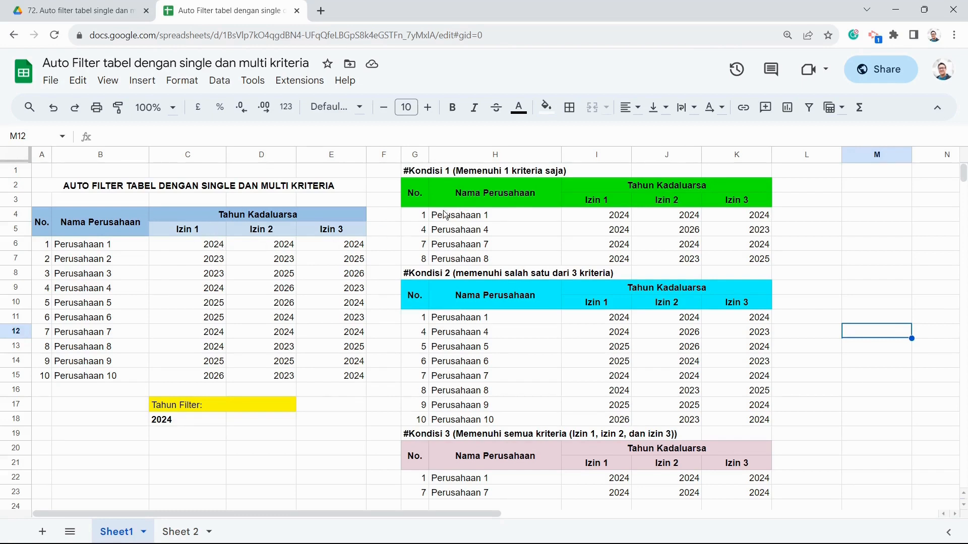
Examine the Izin 1 years in the source table that match the filter year and the Kondisi 1 formula in G4.
{"action": "left_click", "coordinate": [201, 245]}
{"action": "left_click", "coordinate": [220, 289]}
{"action": "left_click", "coordinate": [212, 337]}
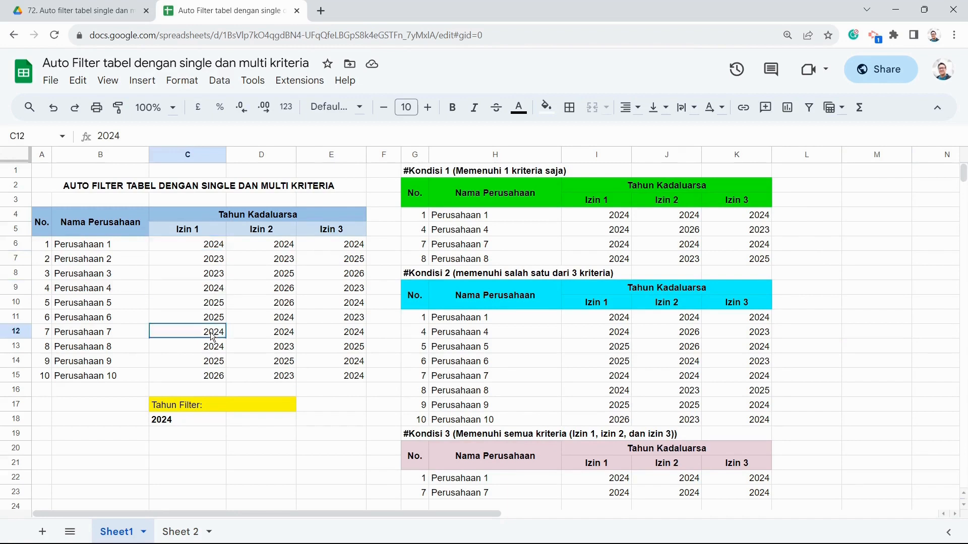
{"action": "left_click", "coordinate": [215, 348]}
{"action": "left_click", "coordinate": [424, 214]}
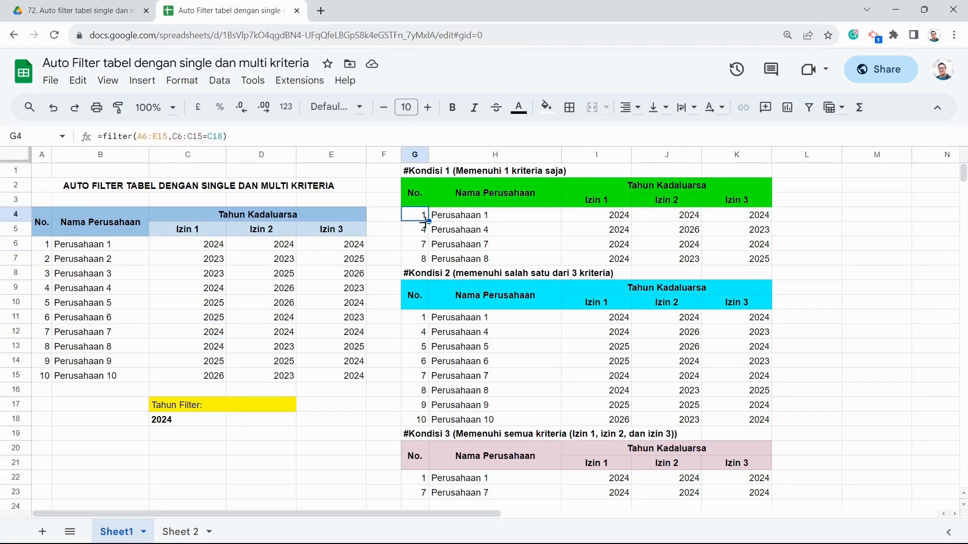
Examine the Kondisi 2 criteria against the Izin 1 to Izin 3 values of Perusahaan 1 and 4, and its formula in G11.
{"action": "left_click", "coordinate": [424, 275]}
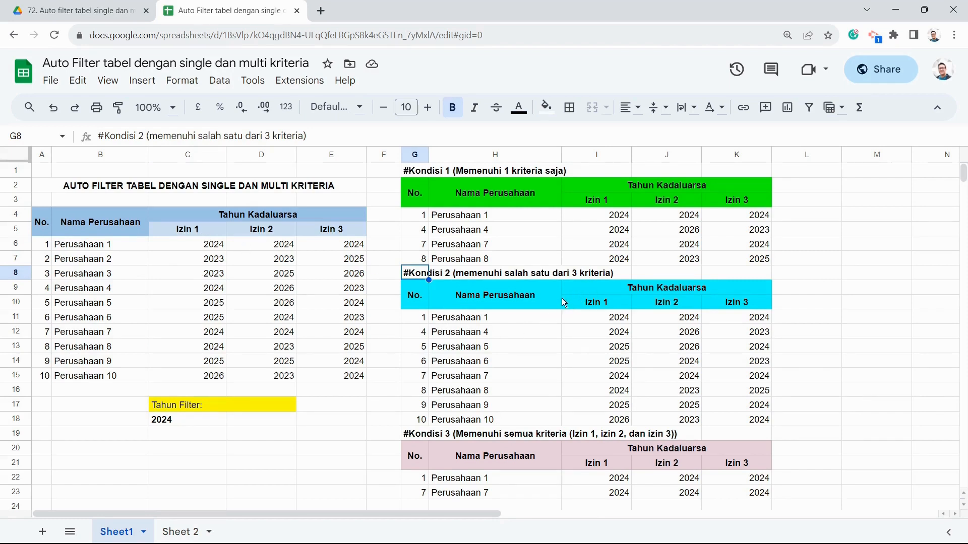
{"action": "left_click", "coordinate": [216, 231]}
{"action": "left_click", "coordinate": [283, 230]}
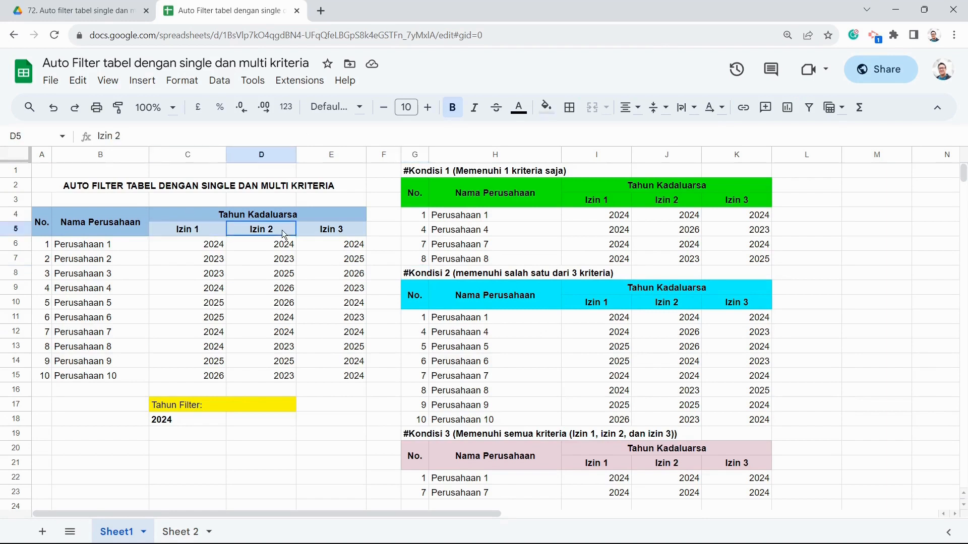
{"action": "left_click", "coordinate": [343, 229]}
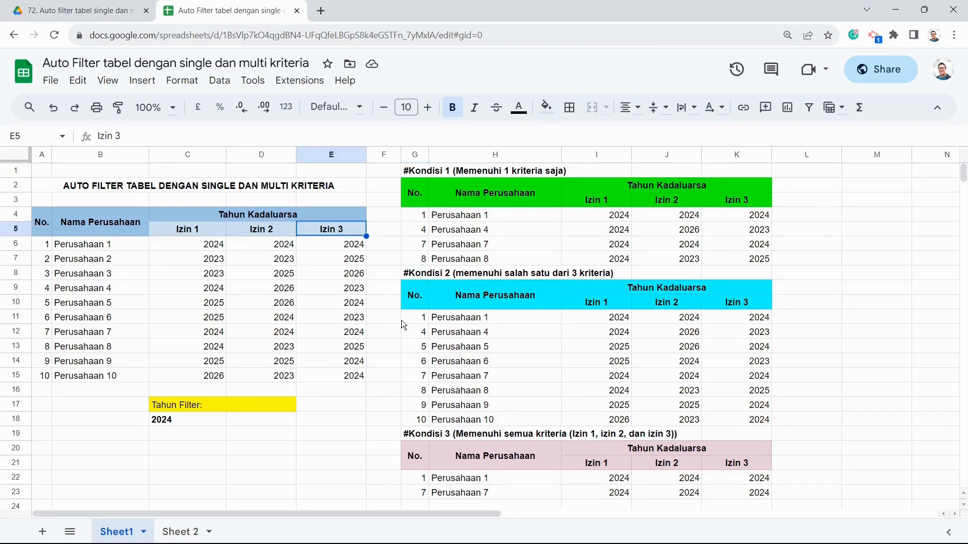
{"action": "left_click", "coordinate": [210, 249]}
{"action": "left_click", "coordinate": [335, 247]}
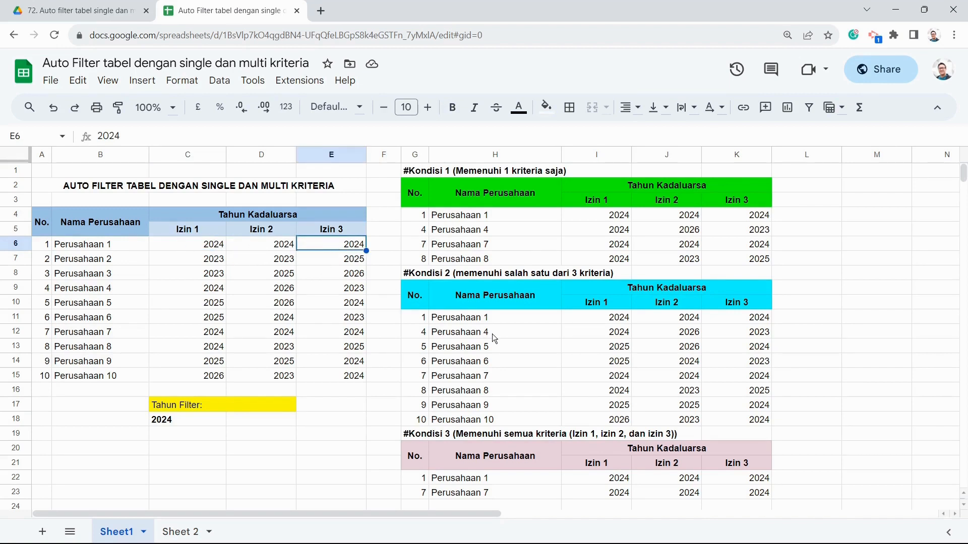
{"action": "left_click", "coordinate": [210, 291]}
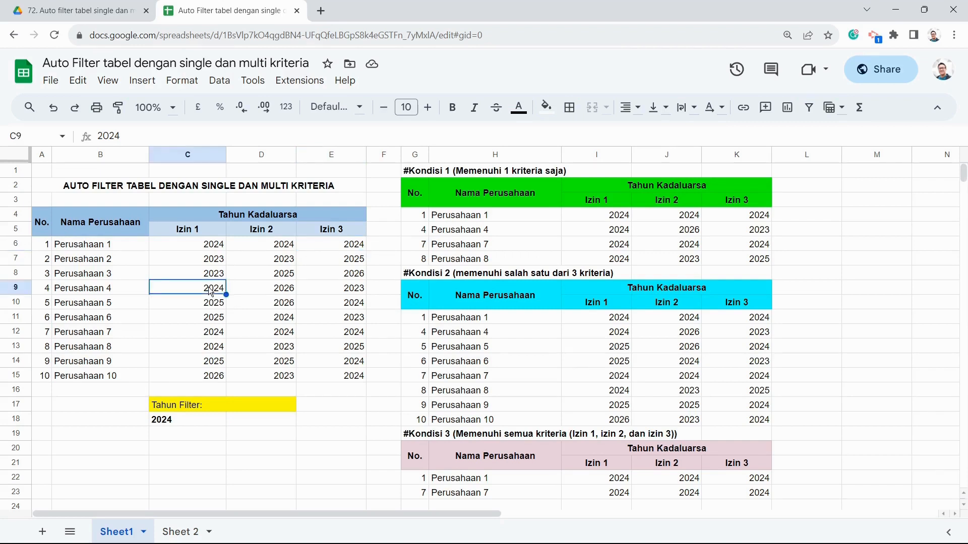
{"action": "left_click", "coordinate": [272, 291]}
{"action": "left_click", "coordinate": [342, 291]}
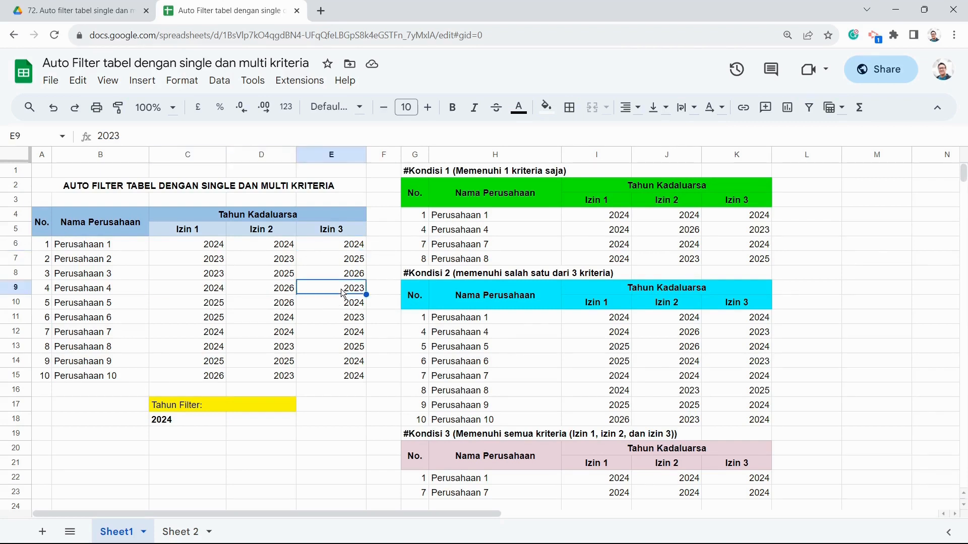
{"action": "left_click", "coordinate": [425, 321]}
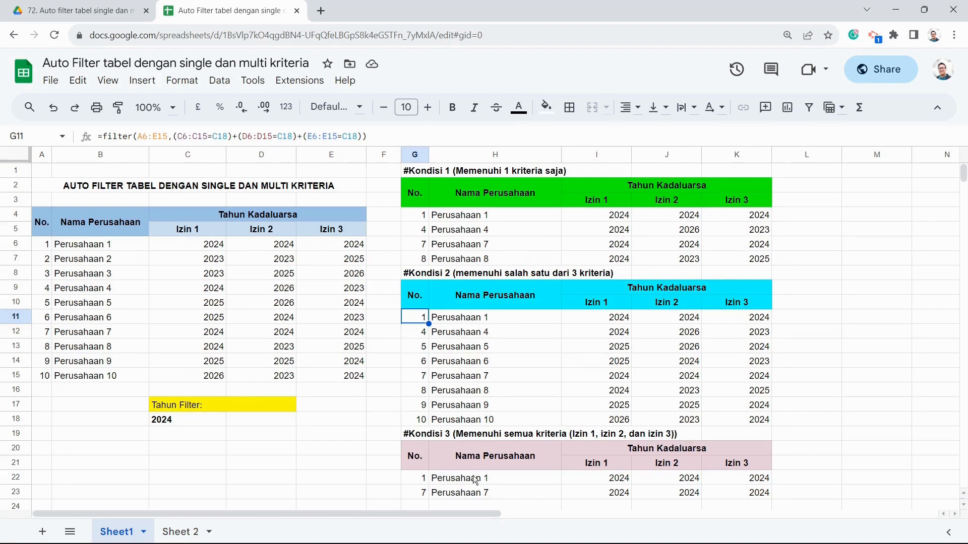
Check the three permit years of Perusahaan 1 and Perusahaan 7 in the source table against the Kondisi 3 criteria.
{"action": "left_click", "coordinate": [211, 246]}
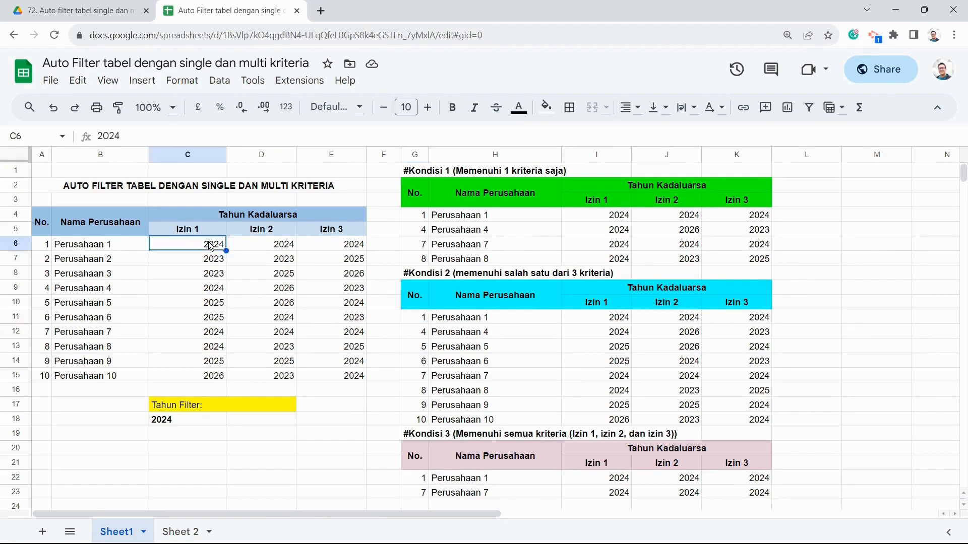
{"action": "left_click", "coordinate": [268, 244]}
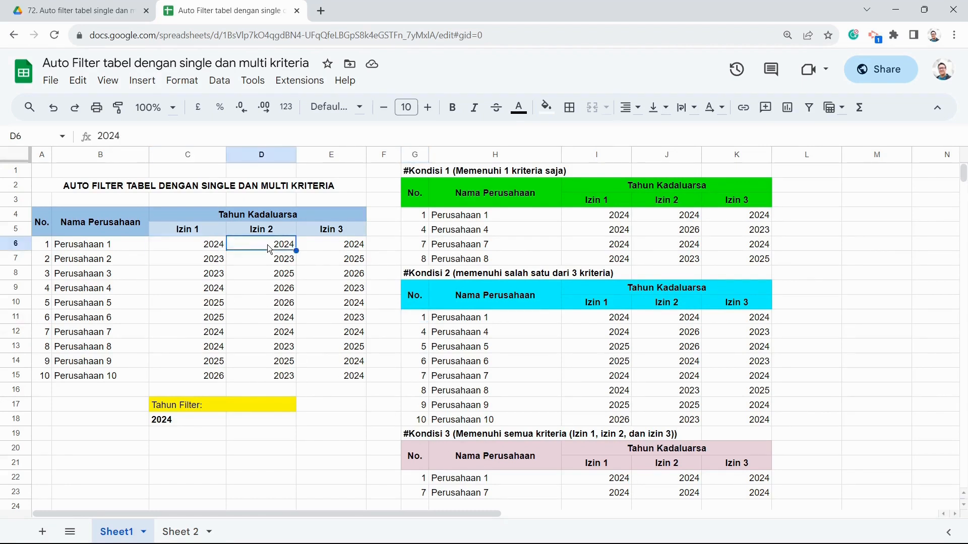
{"action": "left_click", "coordinate": [356, 245]}
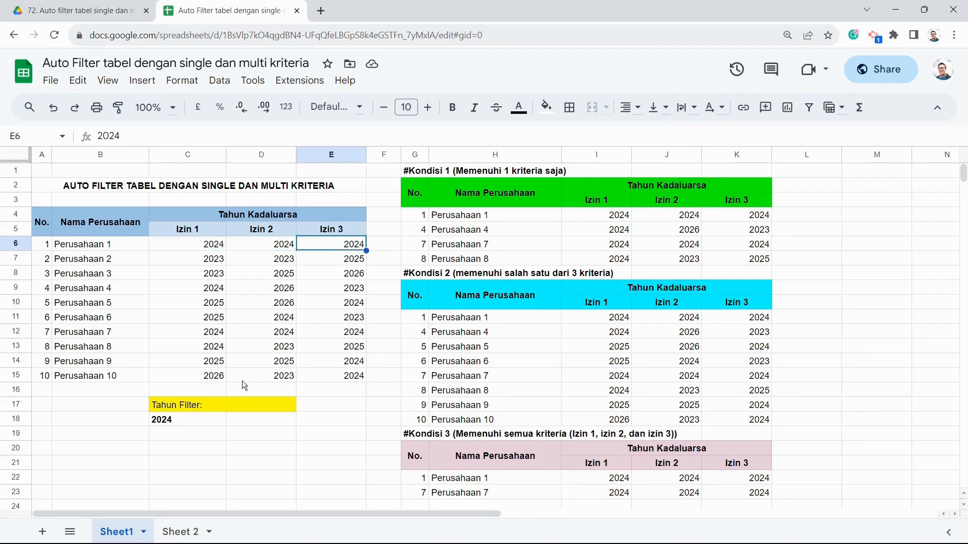
{"action": "left_click", "coordinate": [212, 336]}
{"action": "left_click", "coordinate": [266, 333]}
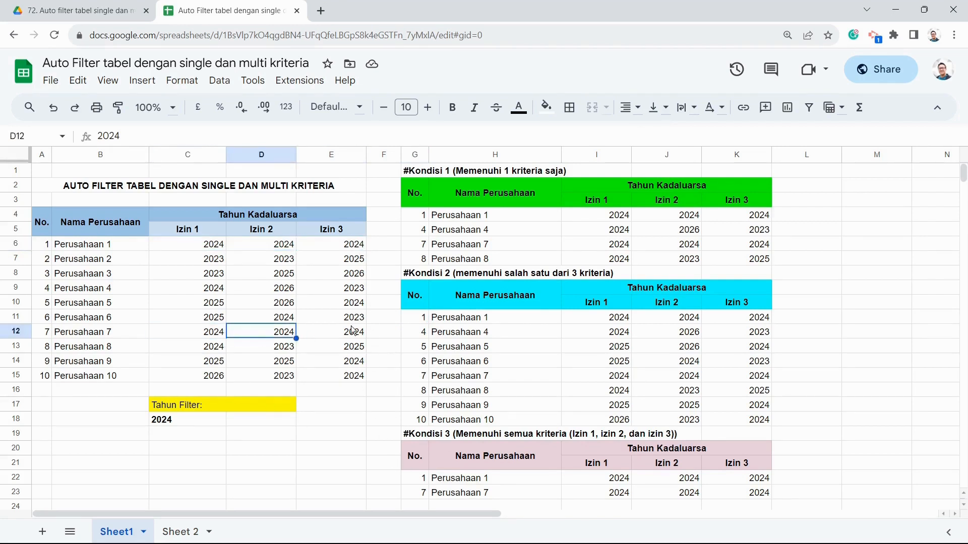
{"action": "left_click", "coordinate": [347, 337]}
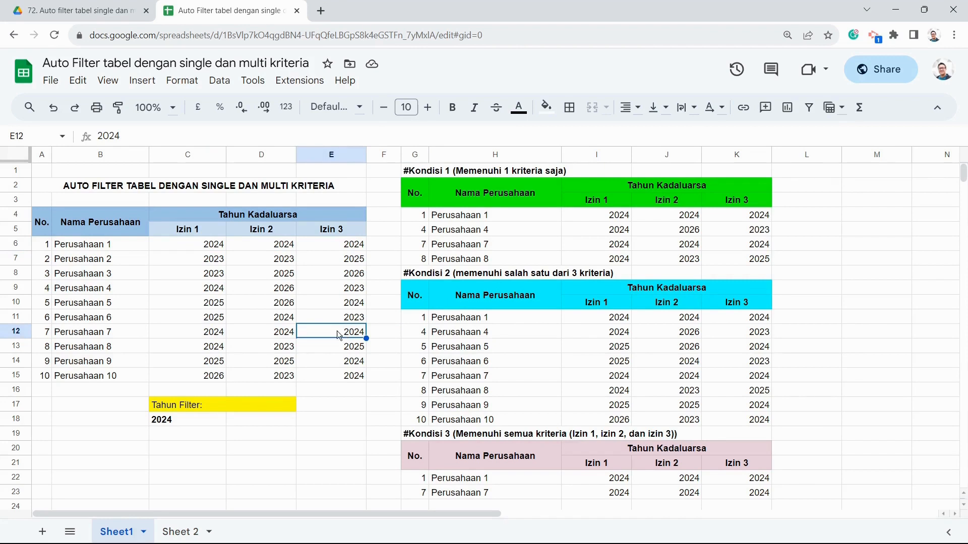
On Sheet 2, enter the Kondisi 1 formula =filter(A6:E15,C6:C15=C18) in cell G4.
{"action": "left_click", "coordinate": [179, 532]}
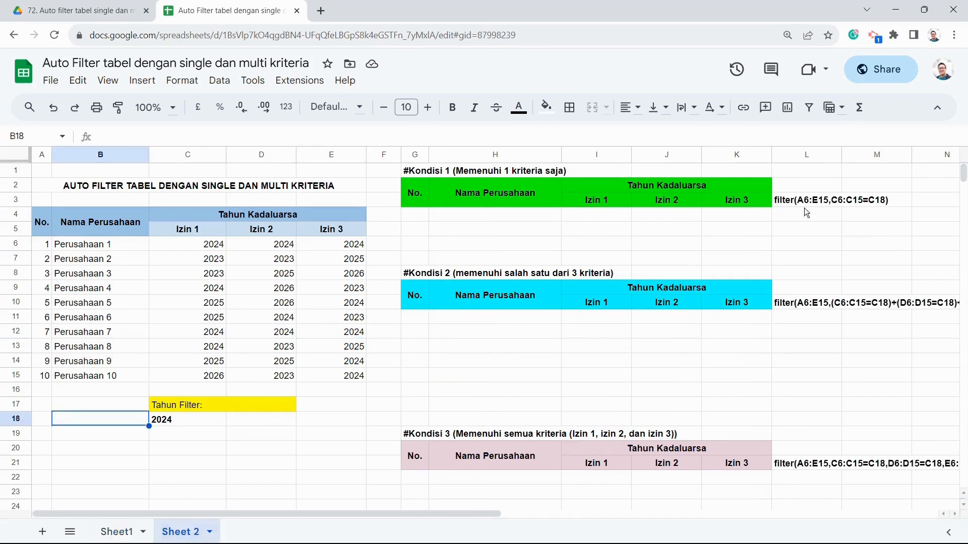
{"action": "left_click", "coordinate": [416, 219]}
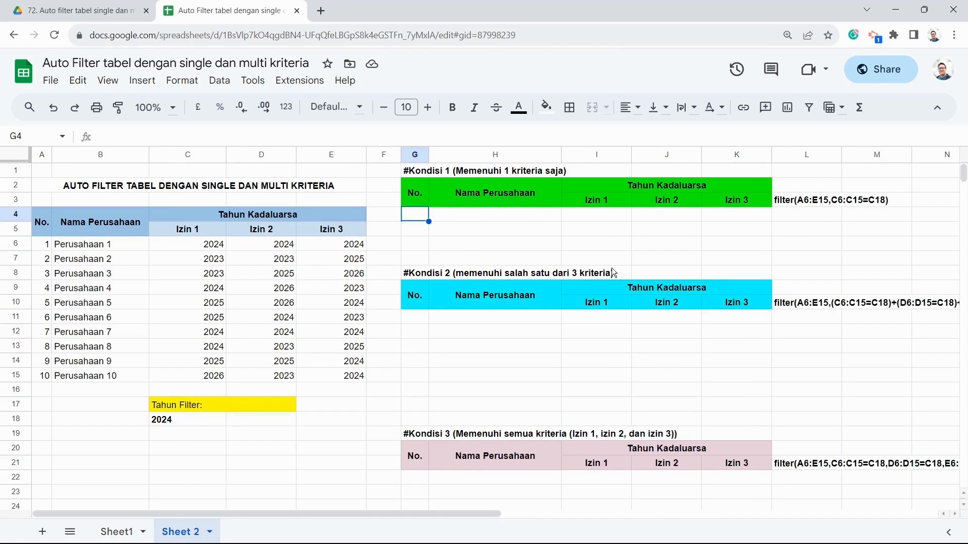
{"action": "type", "text": "=filte"}
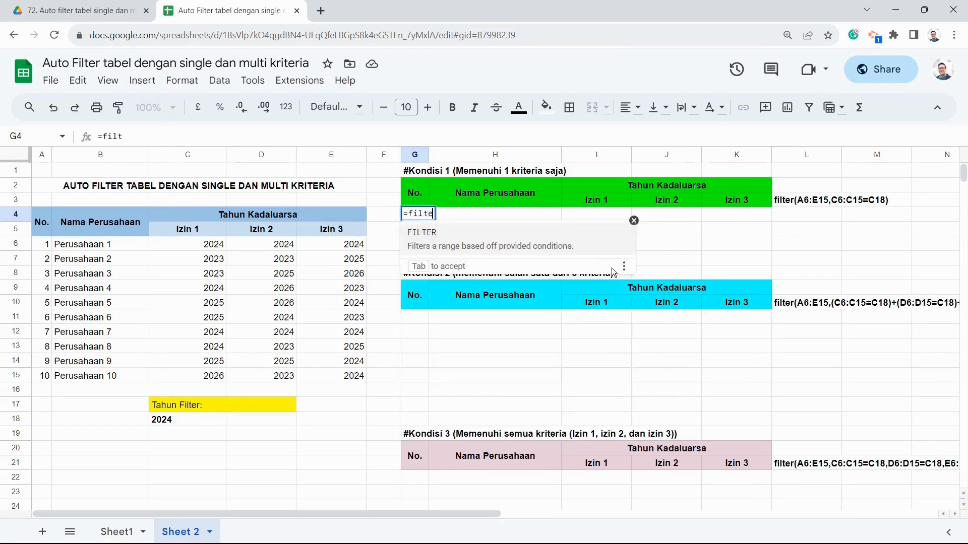
{"action": "type", "text": "r("}
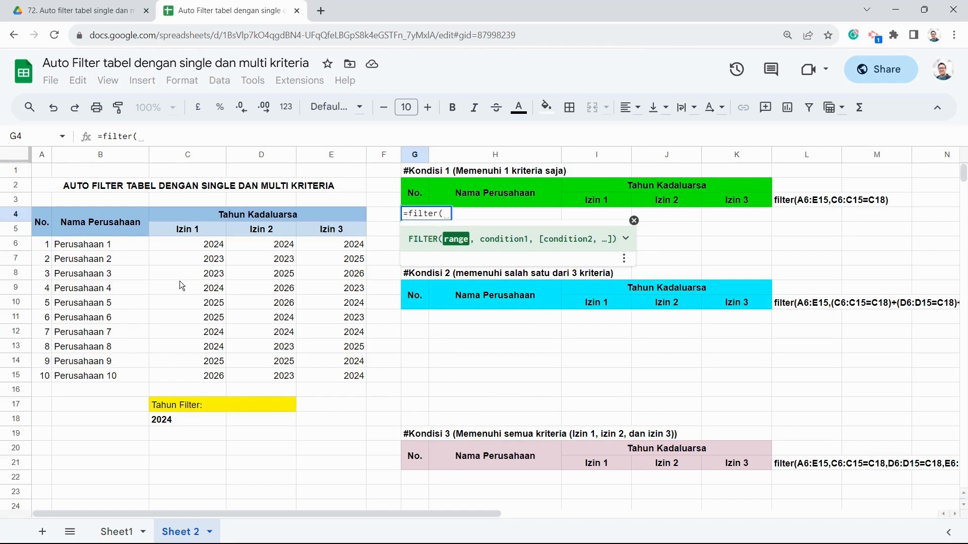
{"action": "left_click_drag", "start_coordinate": [45, 244], "coordinate": [356, 376]}
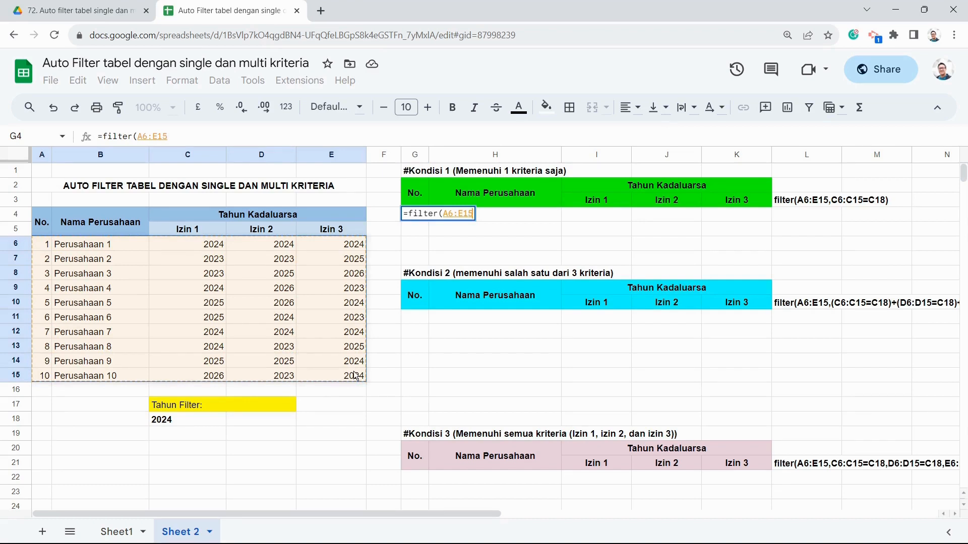
{"action": "type", "text": ","}
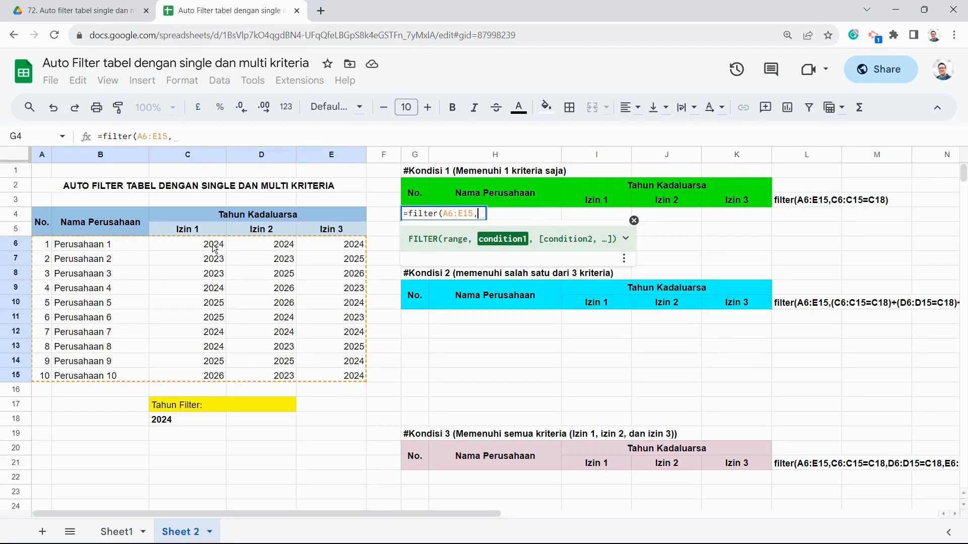
{"action": "left_click_drag", "start_coordinate": [215, 248], "coordinate": [188, 378]}
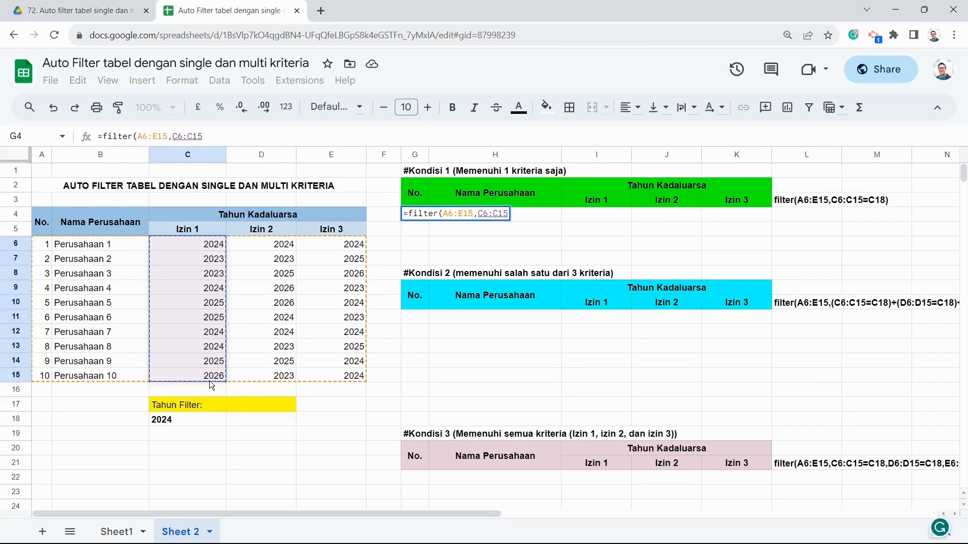
{"action": "type", "text": "="}
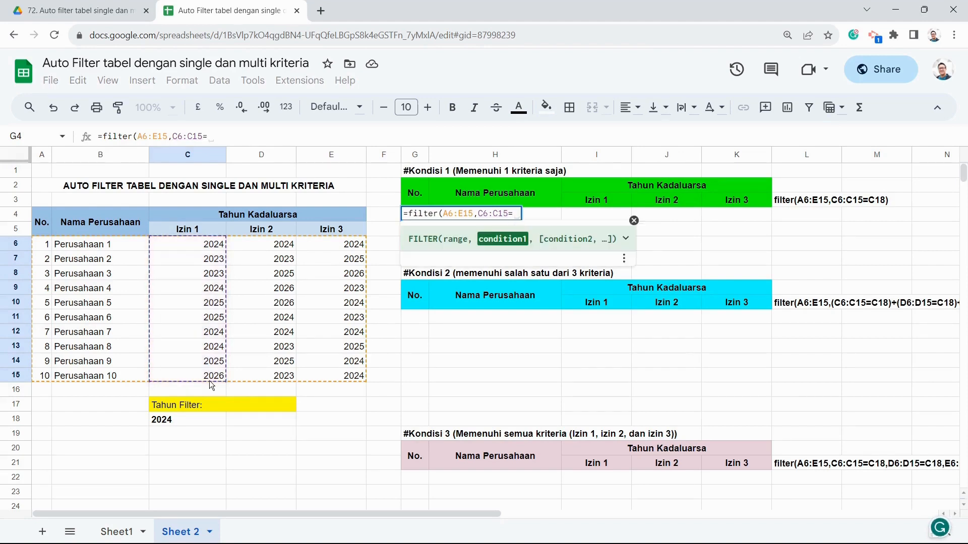
{"action": "left_click", "coordinate": [180, 421]}
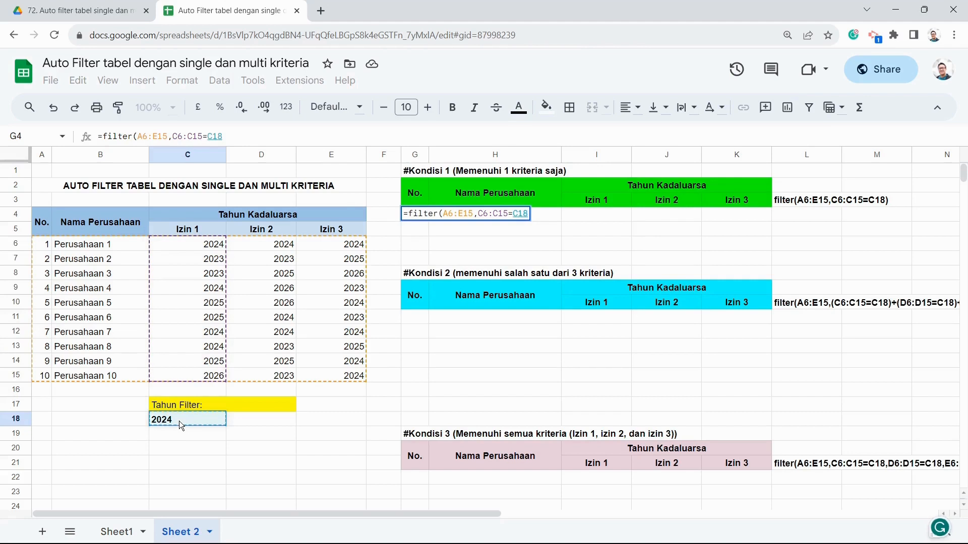
{"action": "type", "text": ")"}
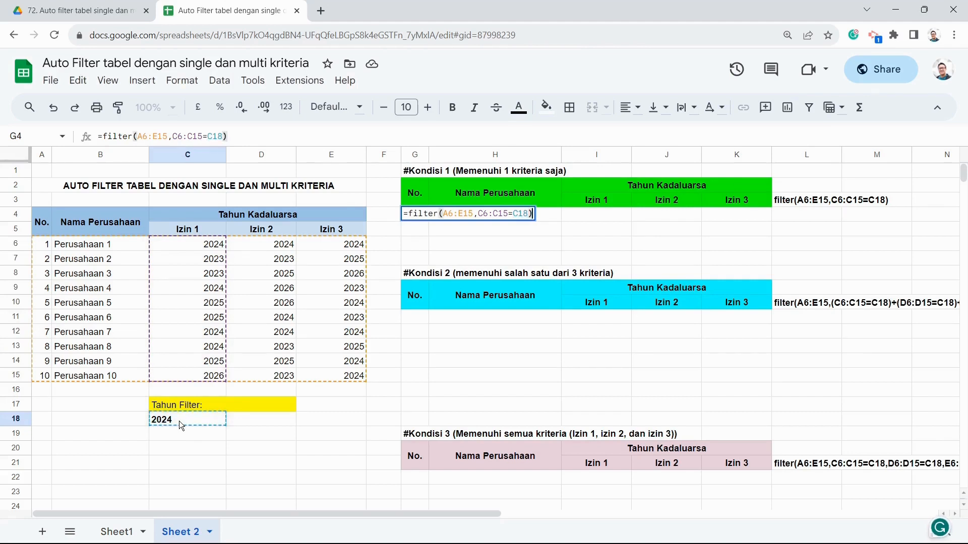
{"action": "key", "text": "Return"}
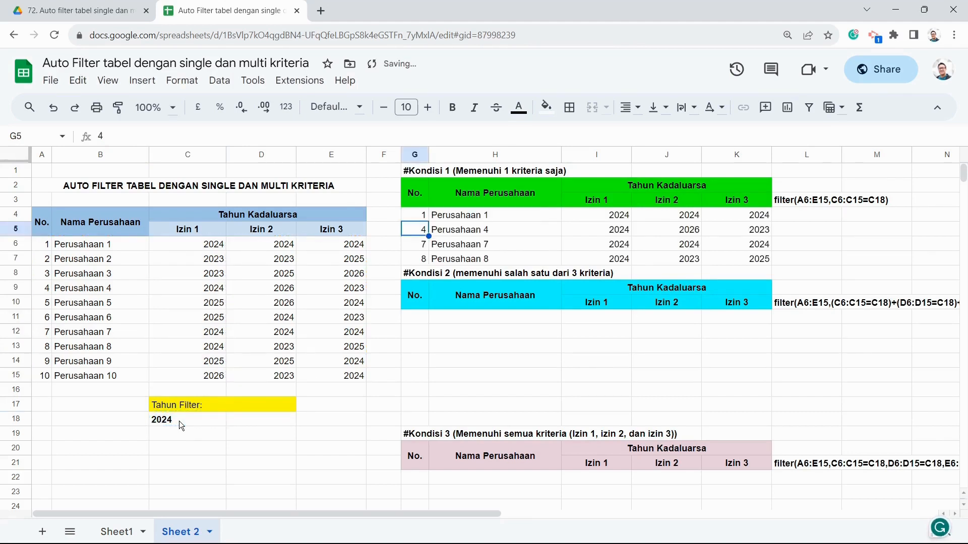
Begin the Kondisi 2 formula in cell G11 with the first condition: =filter(A6:E15,(C6:C15=C18).
{"action": "left_click", "coordinate": [414, 316]}
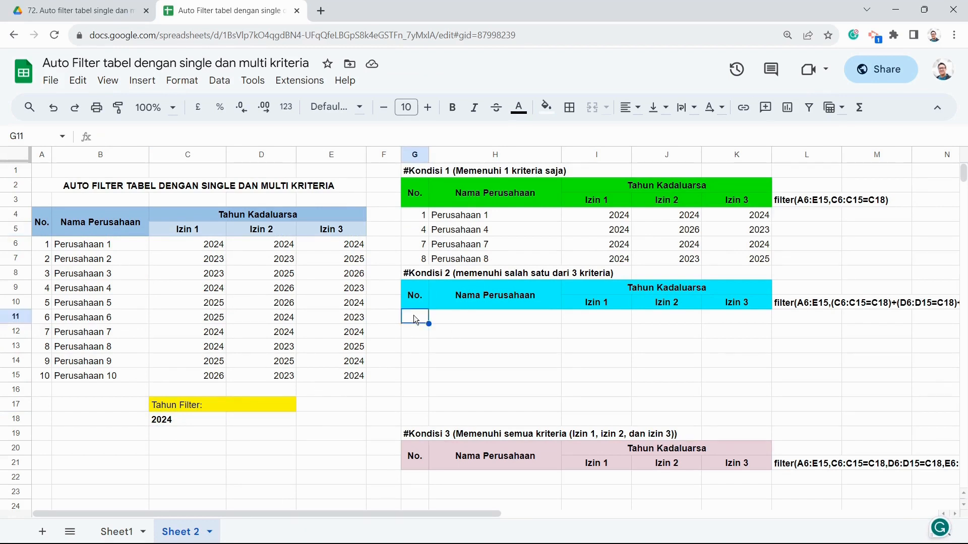
{"action": "type", "text": "=filt"}
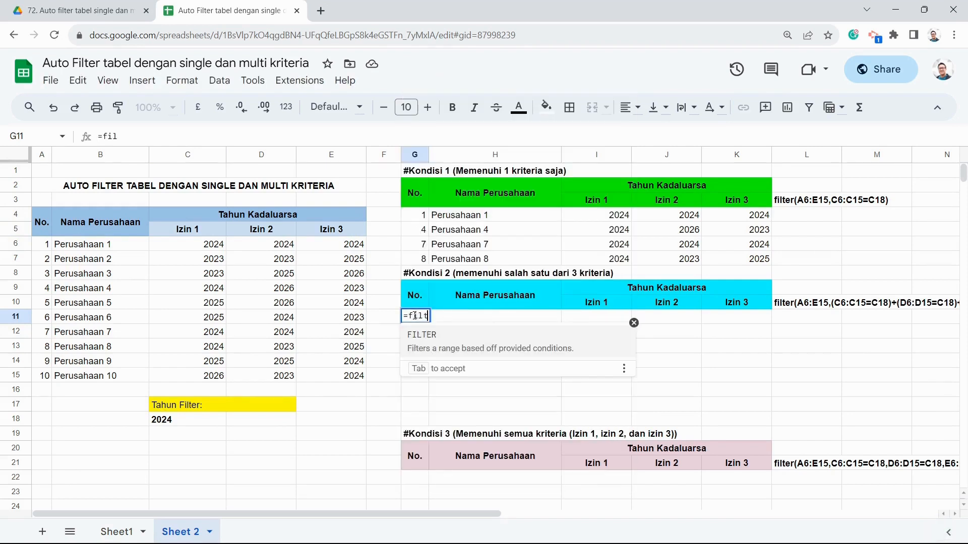
{"action": "type", "text": "er("}
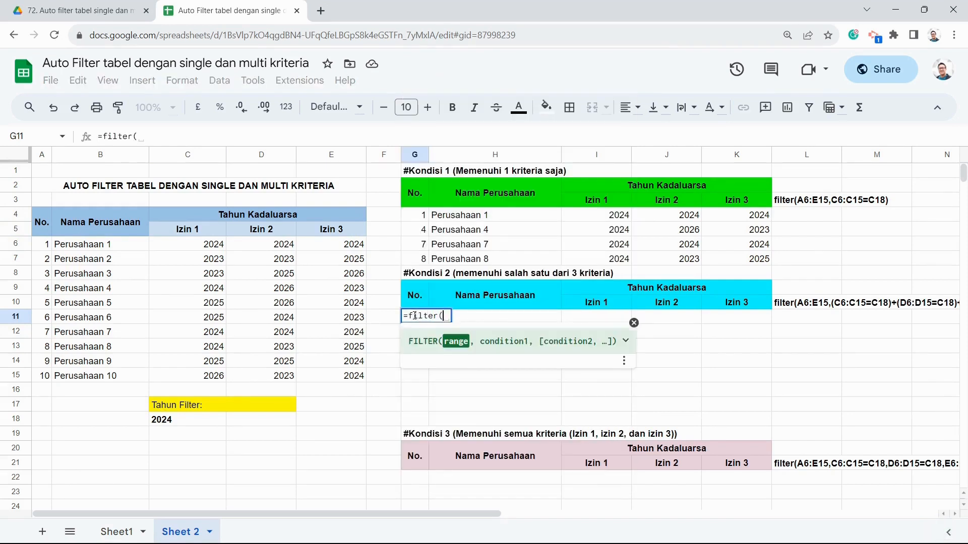
{"action": "left_click_drag", "start_coordinate": [46, 246], "coordinate": [352, 379]}
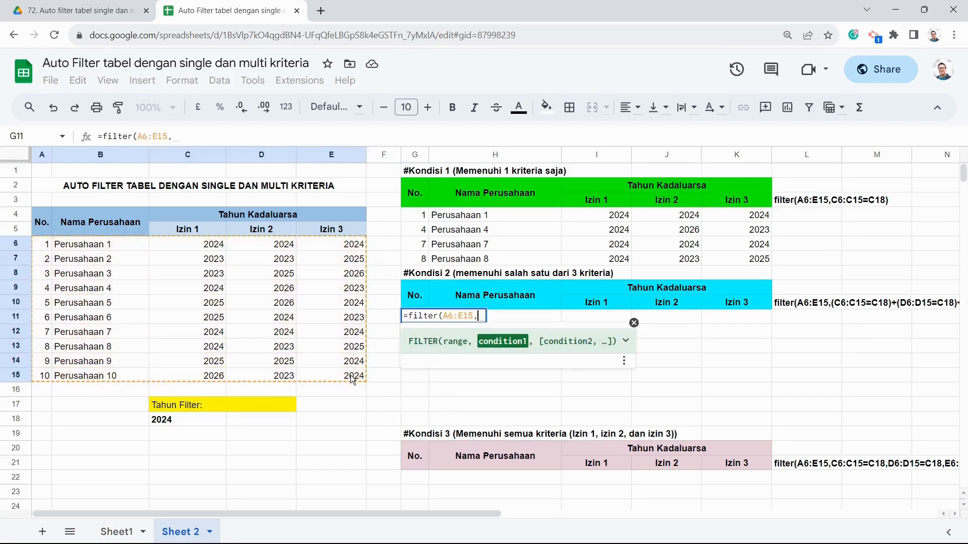
{"action": "type", "text": ",("}
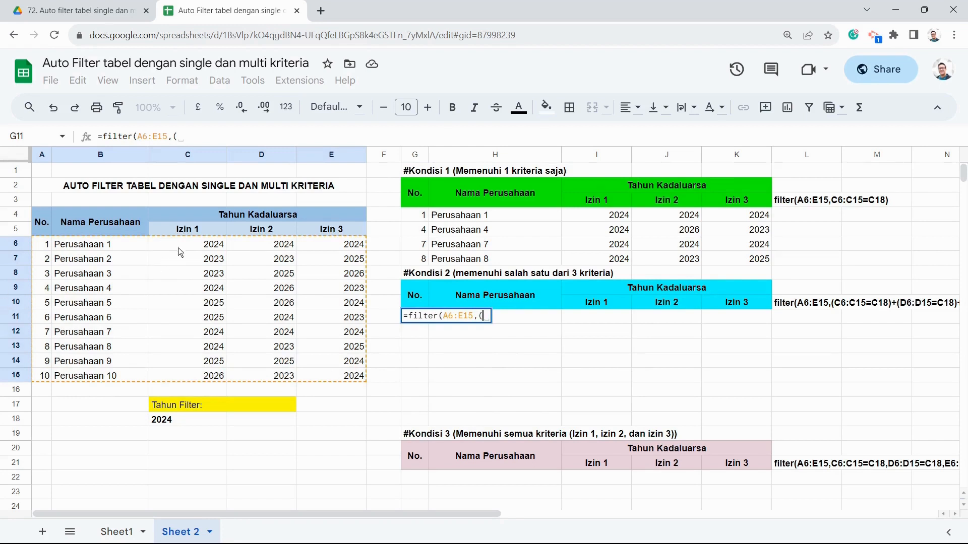
{"action": "left_click_drag", "start_coordinate": [178, 247], "coordinate": [202, 377]}
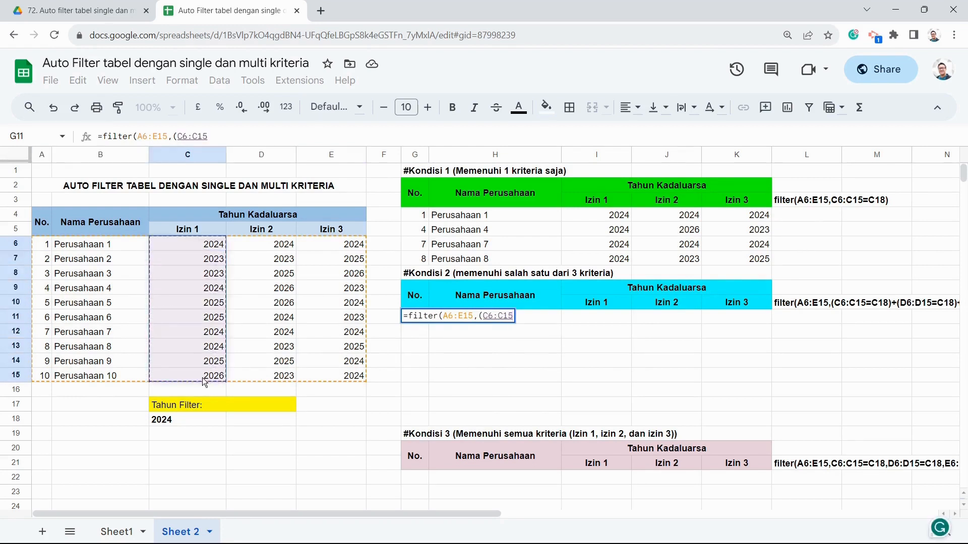
{"action": "type", "text": "="}
{"action": "left_click", "coordinate": [218, 422]}
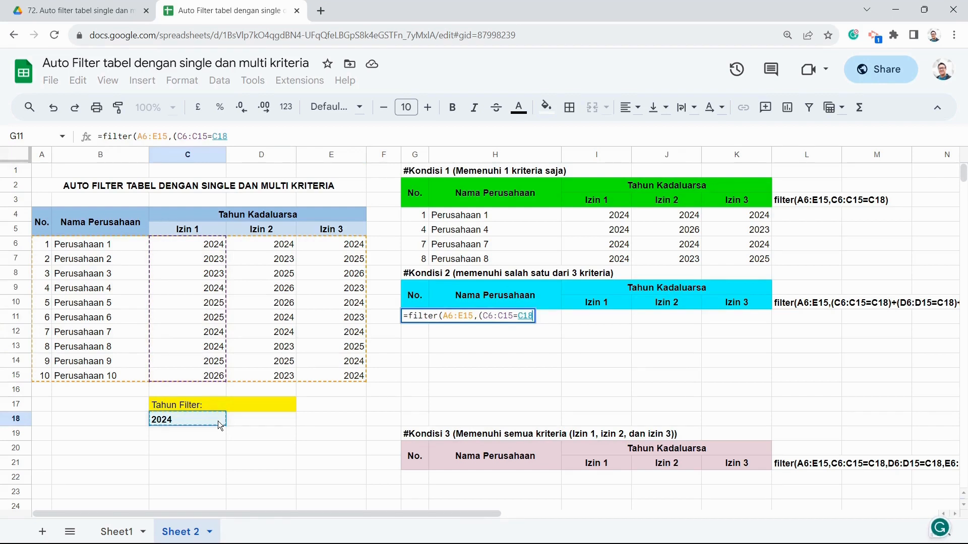
{"action": "type", "text": ")"}
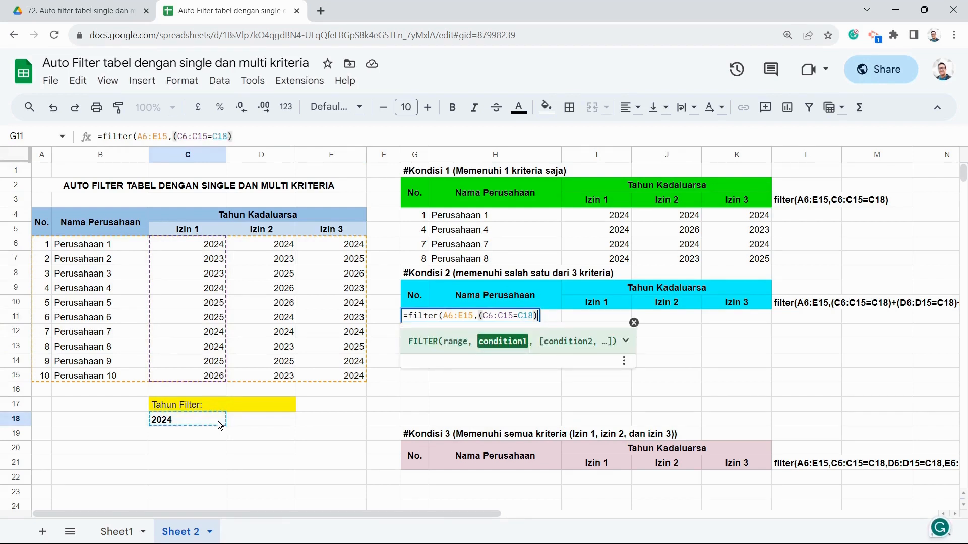
Add the Izin 2 condition +(D6:D15=C18) to the Kondisi 2 formula in cell G11.
{"action": "type", "text": "+"}
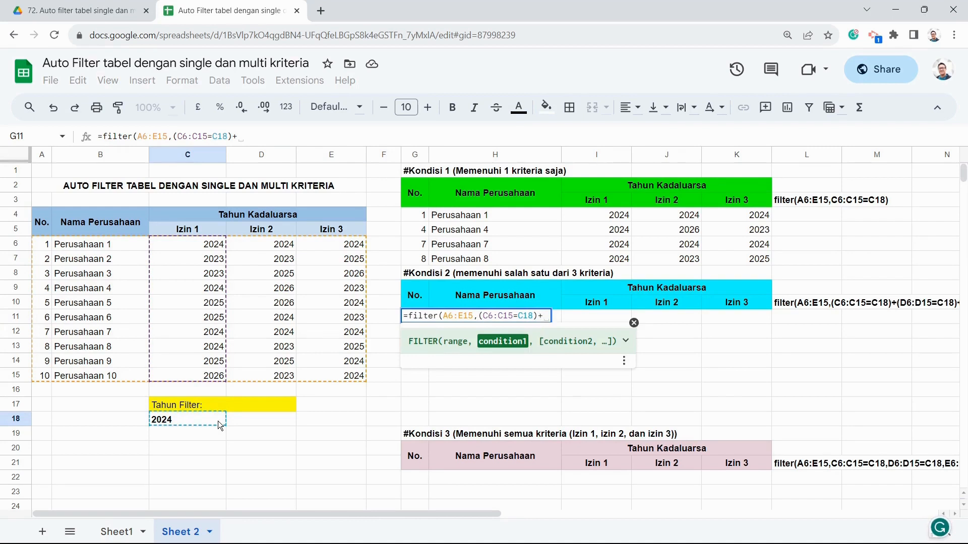
{"action": "type", "text": "("}
{"action": "left_click_drag", "start_coordinate": [250, 240], "coordinate": [276, 376]}
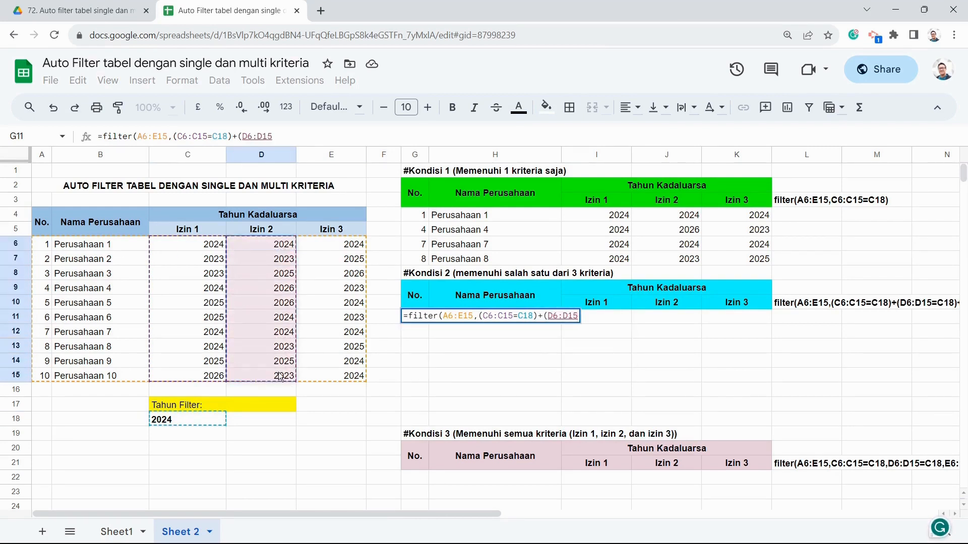
{"action": "type", "text": "="}
{"action": "left_click", "coordinate": [199, 422]}
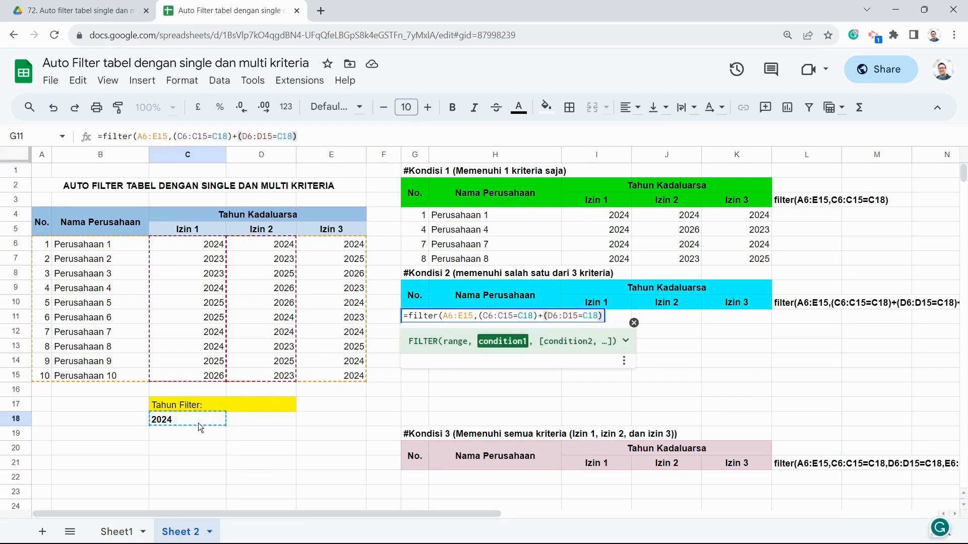
Add the Izin 3 condition +(E6:E15=C18) to the G11 formula, close the FILTER function and enter it.
{"action": "type", "text": "+("}
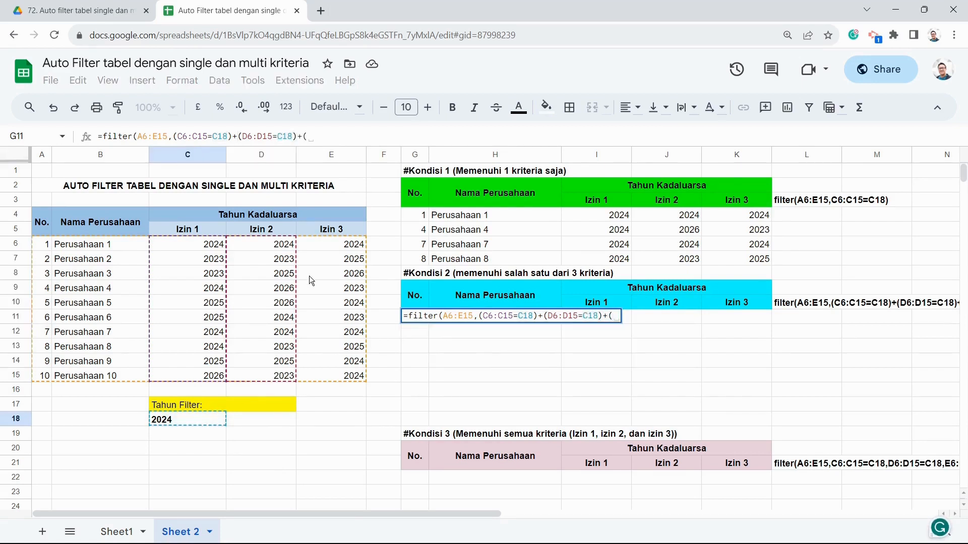
{"action": "left_click_drag", "start_coordinate": [331, 247], "coordinate": [348, 378]}
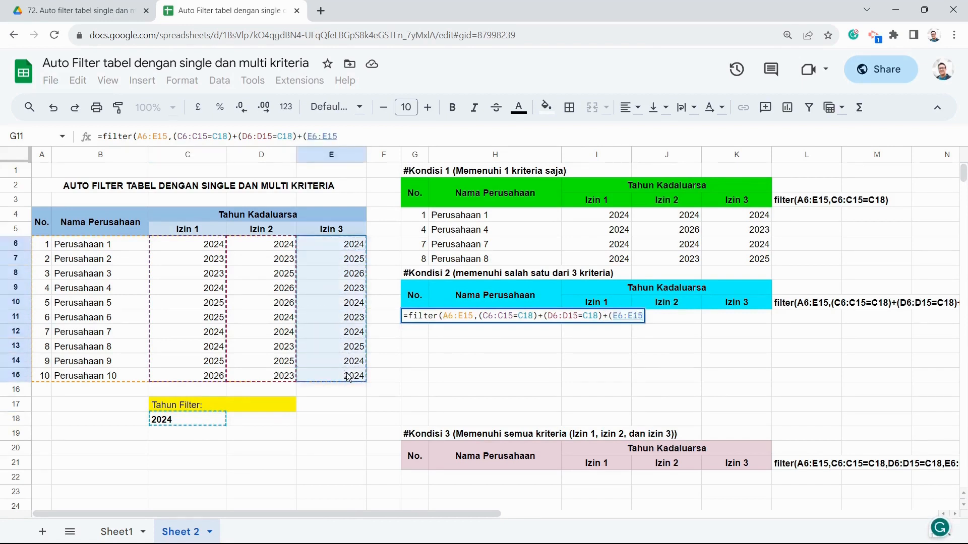
{"action": "type", "text": "="}
{"action": "left_click", "coordinate": [174, 420]}
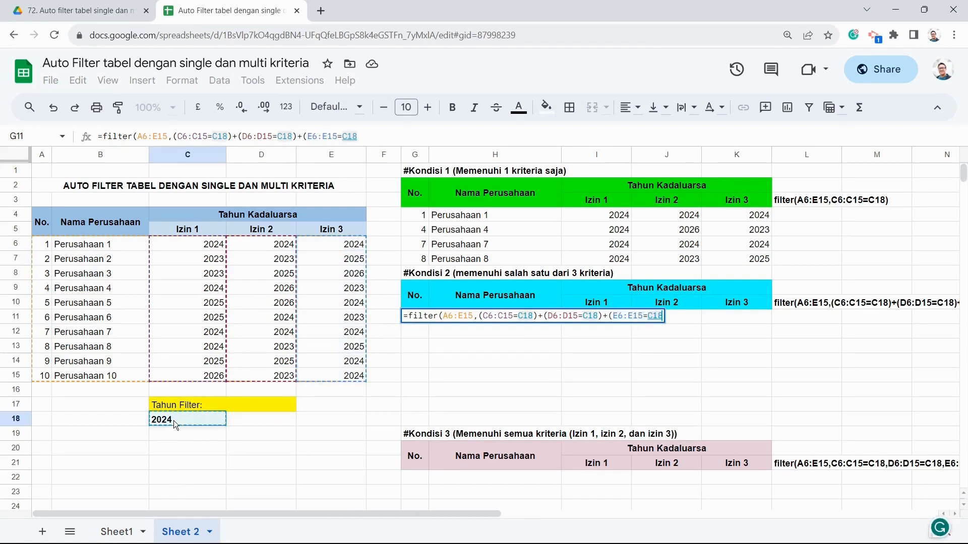
{"action": "type", "text": "))"}
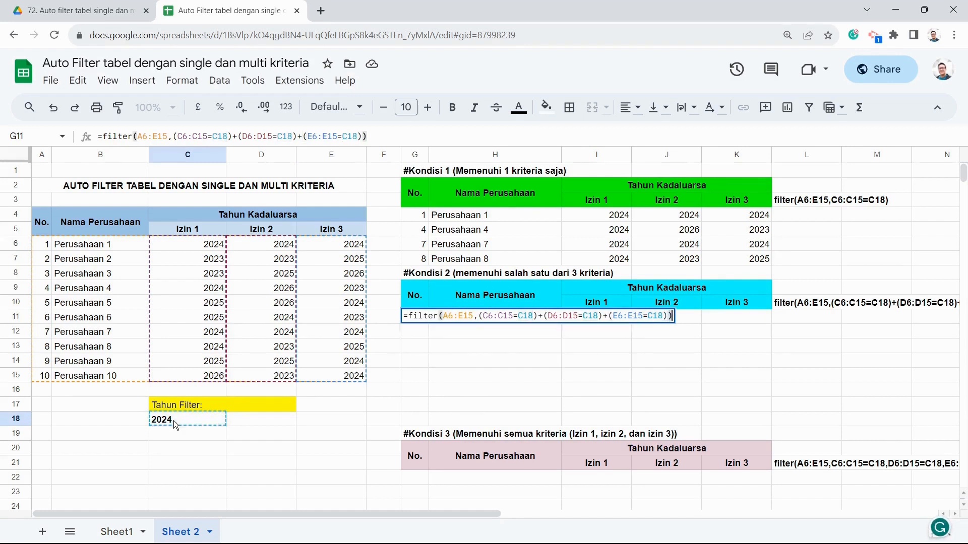
{"action": "key", "text": "Return"}
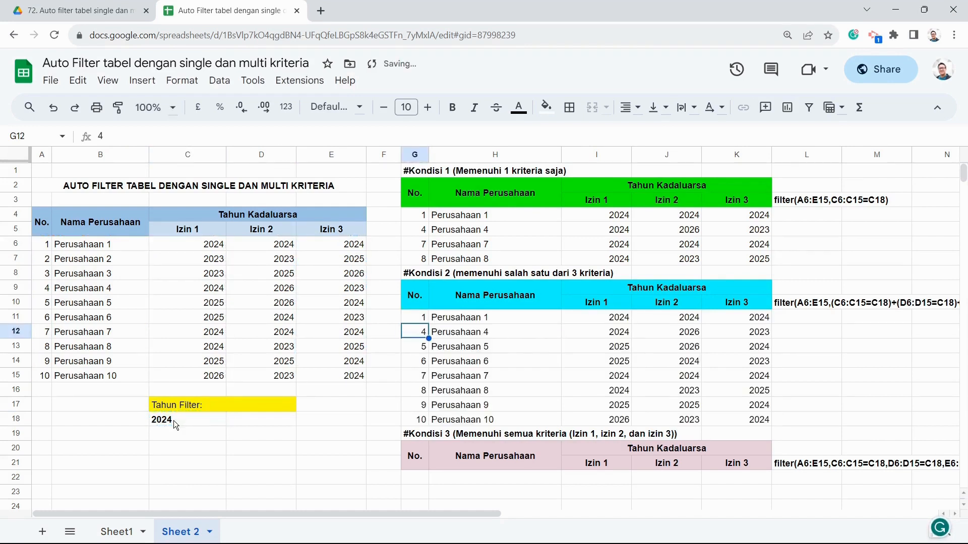
Begin the Kondisi 3 formula in cell G22 with the table range and Izin 1 condition: =filter(A6:E15,C6:C15=C18.
{"action": "left_click", "coordinate": [422, 484]}
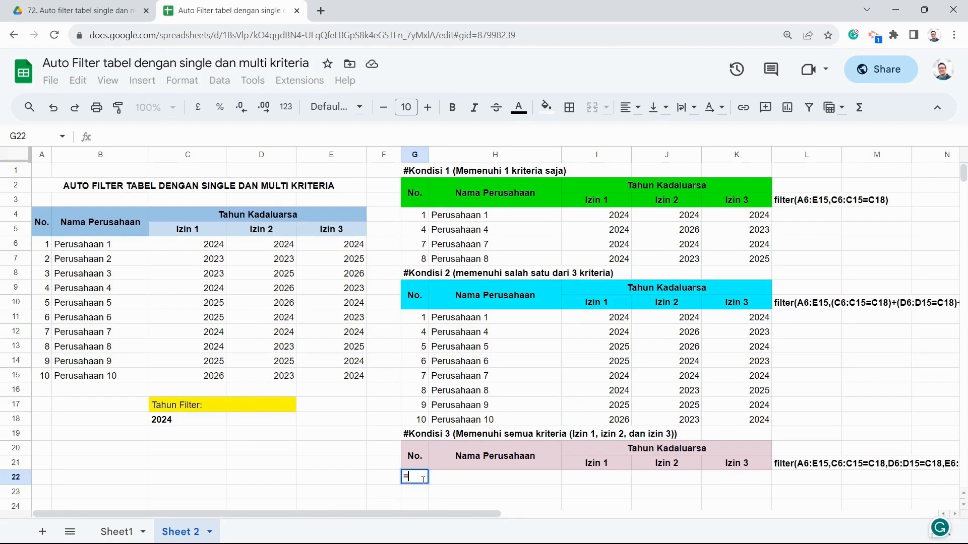
{"action": "type", "text": "=filter("}
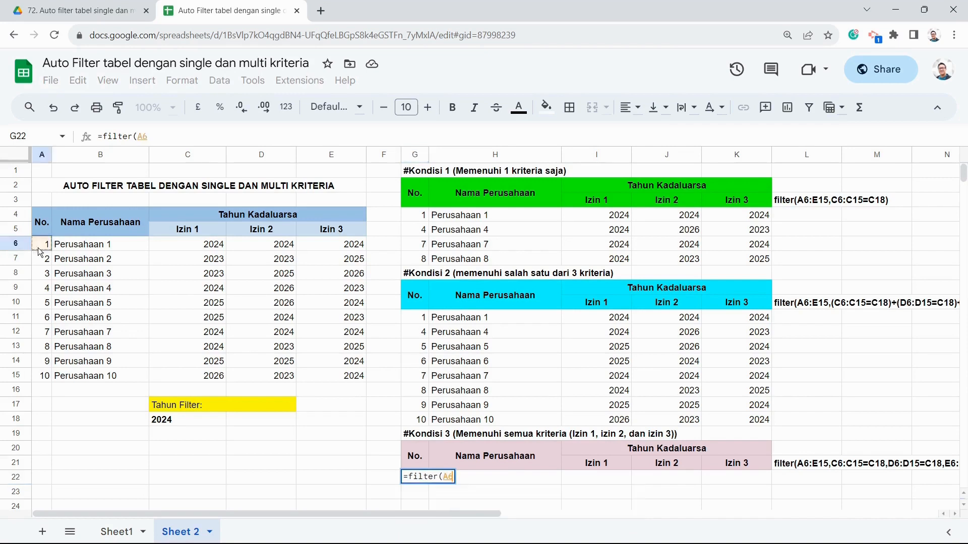
{"action": "left_click_drag", "start_coordinate": [38, 246], "coordinate": [328, 376]}
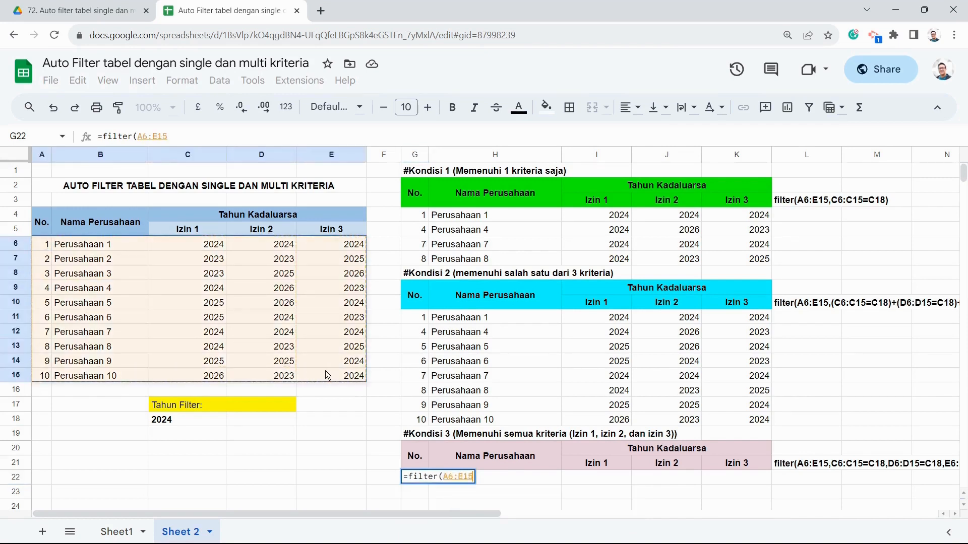
{"action": "type", "text": ","}
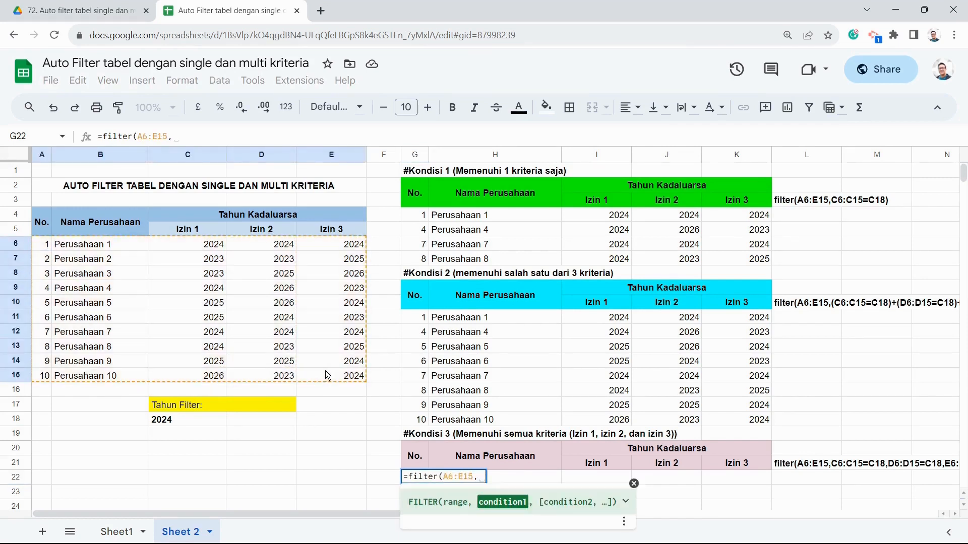
{"action": "left_click_drag", "start_coordinate": [205, 251], "coordinate": [196, 375]}
{"action": "type", "text": "="}
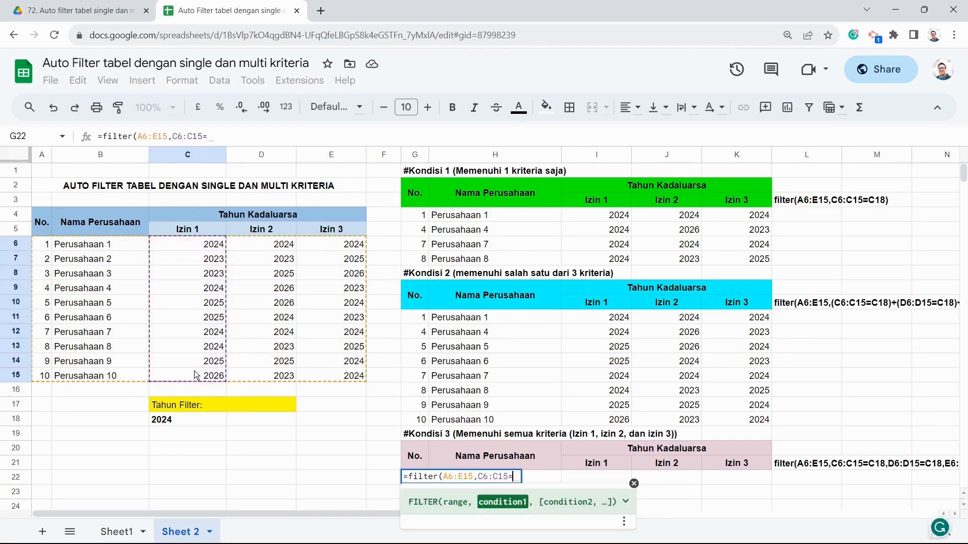
{"action": "left_click", "coordinate": [202, 420]}
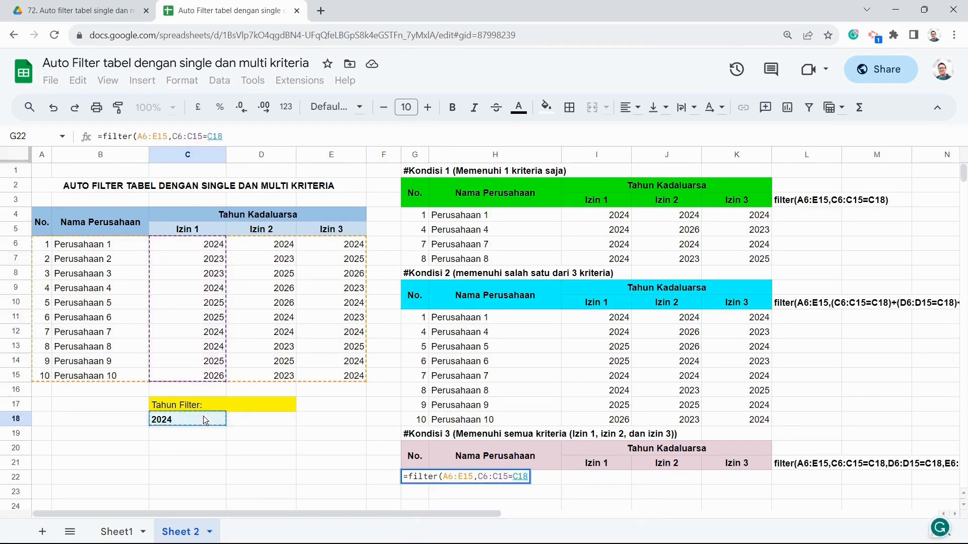
Extend the G22 formula with D6:D15=C18 and the range E6:E15 as further arguments, and enter it.
{"action": "type", "text": ","}
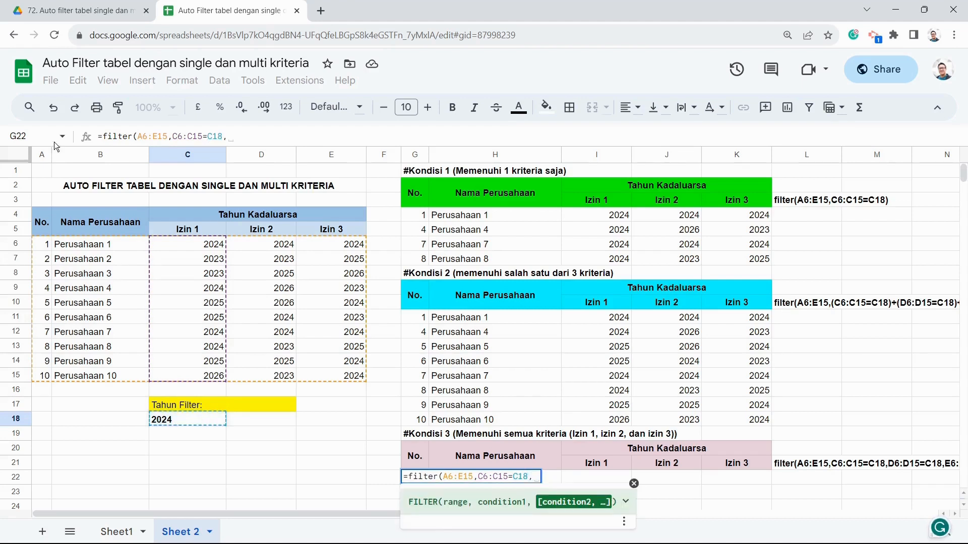
{"action": "left_click_drag", "start_coordinate": [286, 245], "coordinate": [279, 377]}
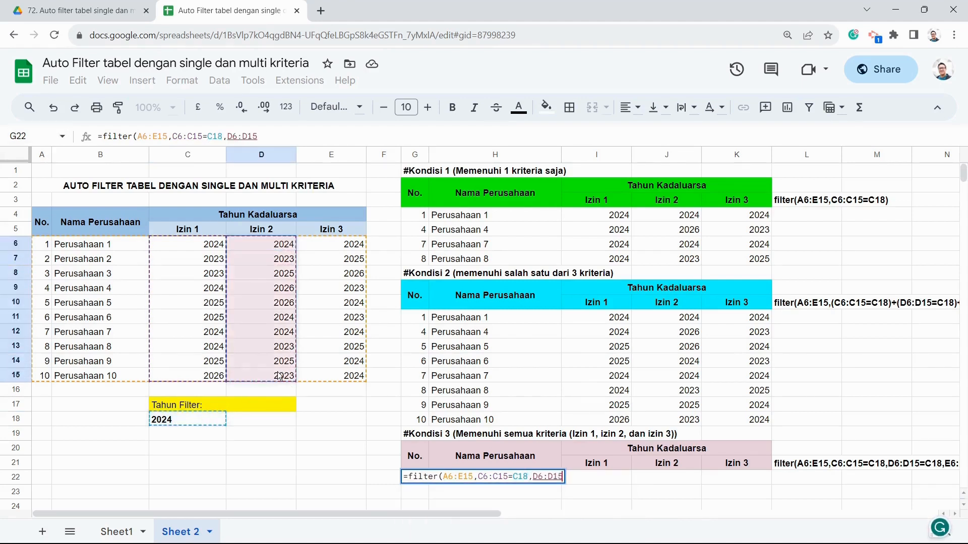
{"action": "type", "text": "="}
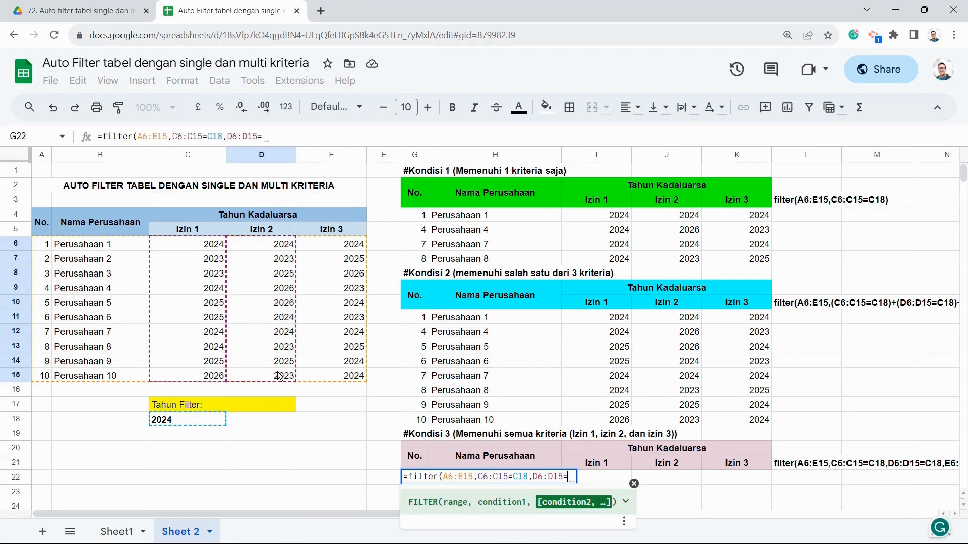
{"action": "left_click", "coordinate": [187, 421]}
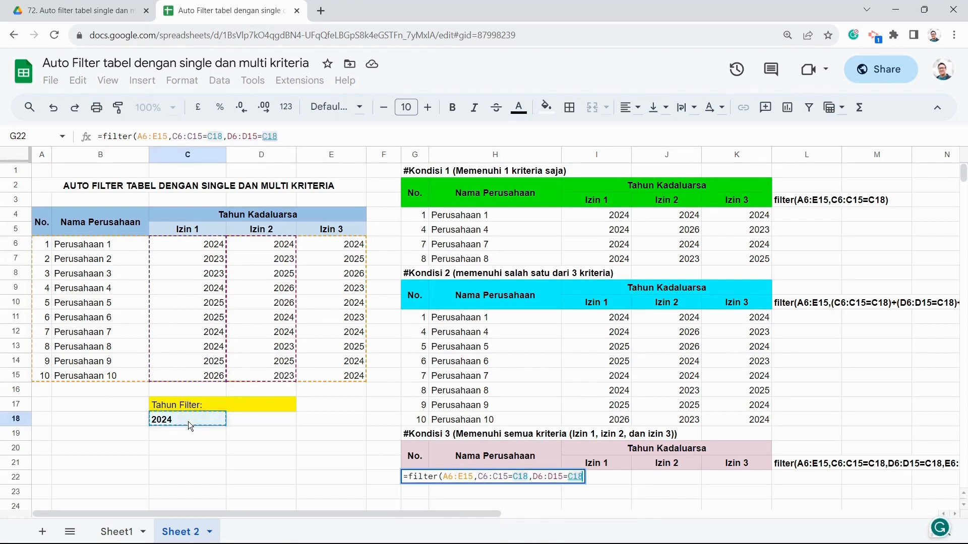
{"action": "type", "text": ","}
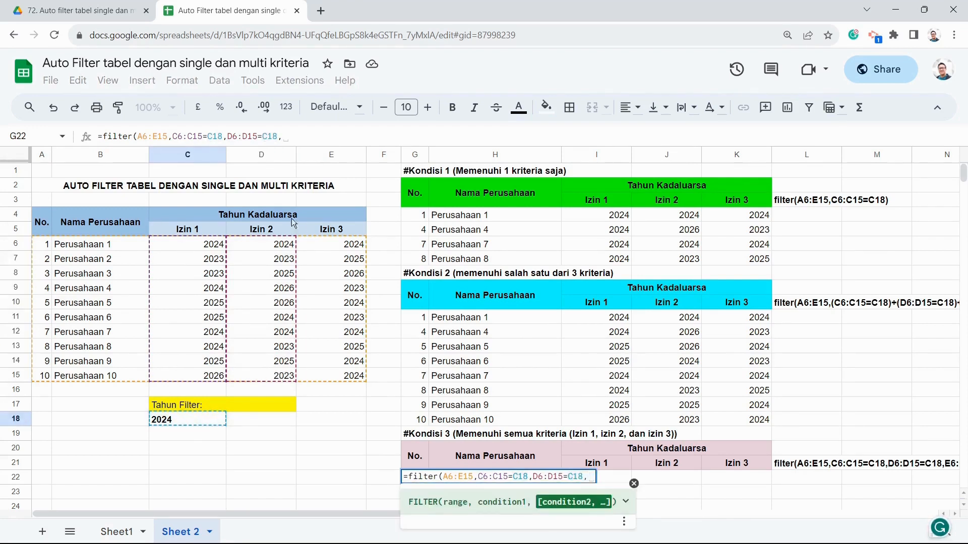
{"action": "left_click_drag", "start_coordinate": [313, 247], "coordinate": [339, 374]}
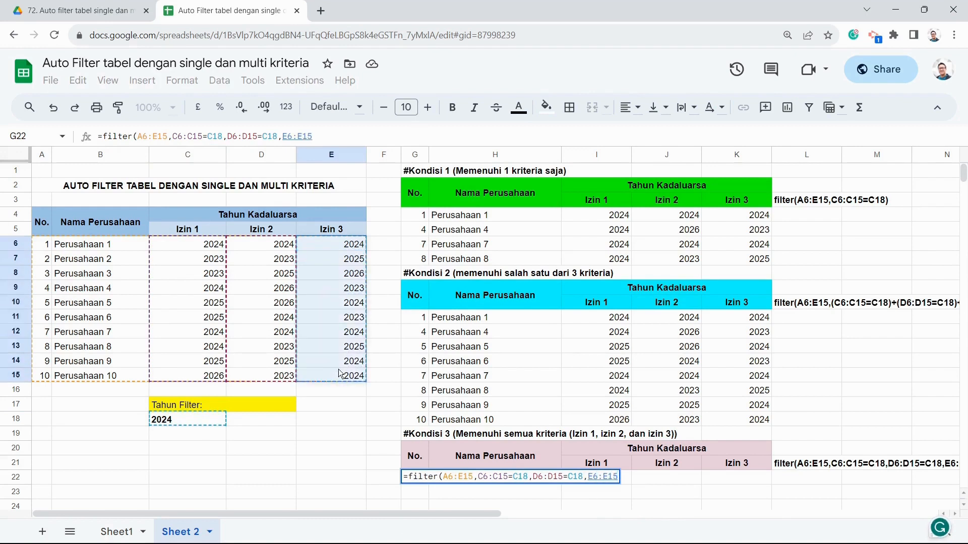
{"action": "type", "text": ")"}
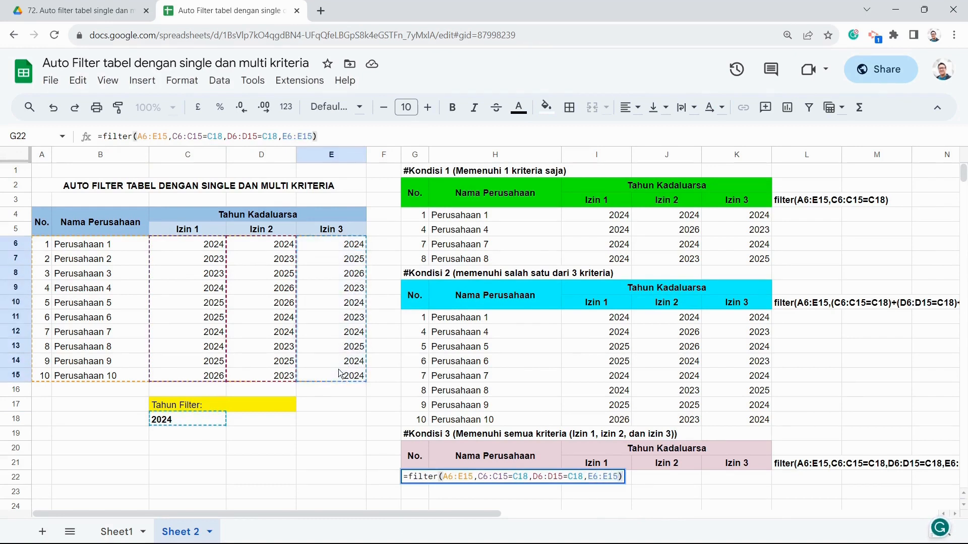
{"action": "key", "text": "Return"}
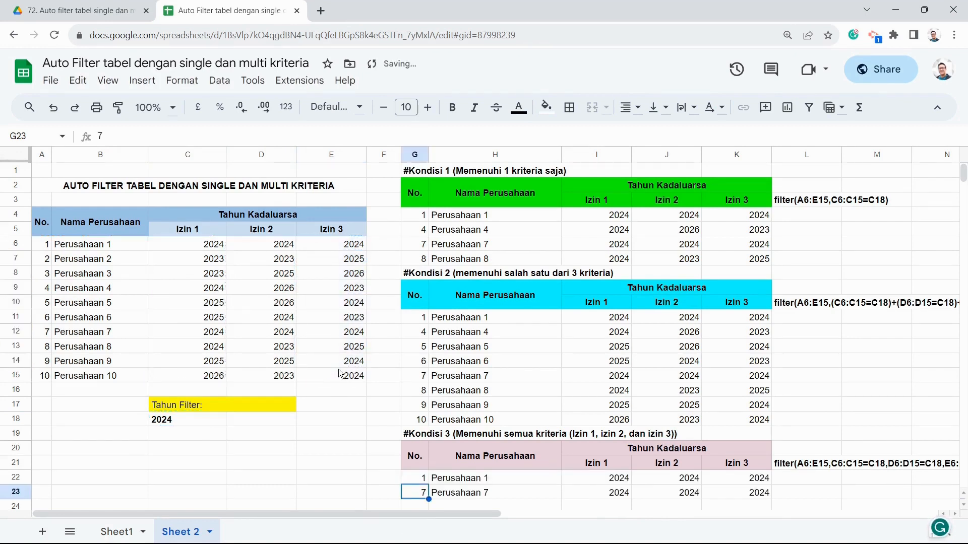
Change the Tahun Filter year in cell C18 to 2023.
{"action": "left_click", "coordinate": [181, 425]}
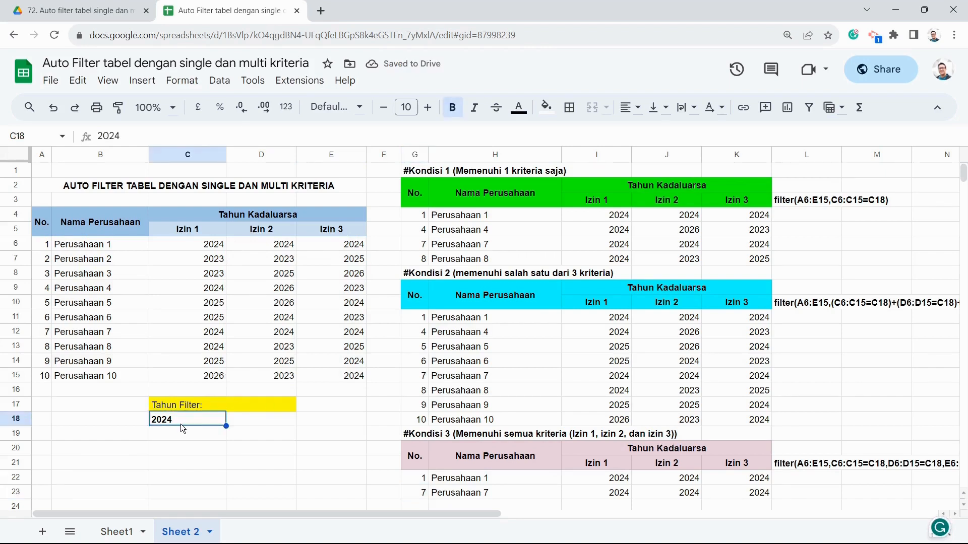
{"action": "type", "text": "2023"}
{"action": "key", "text": "Return"}
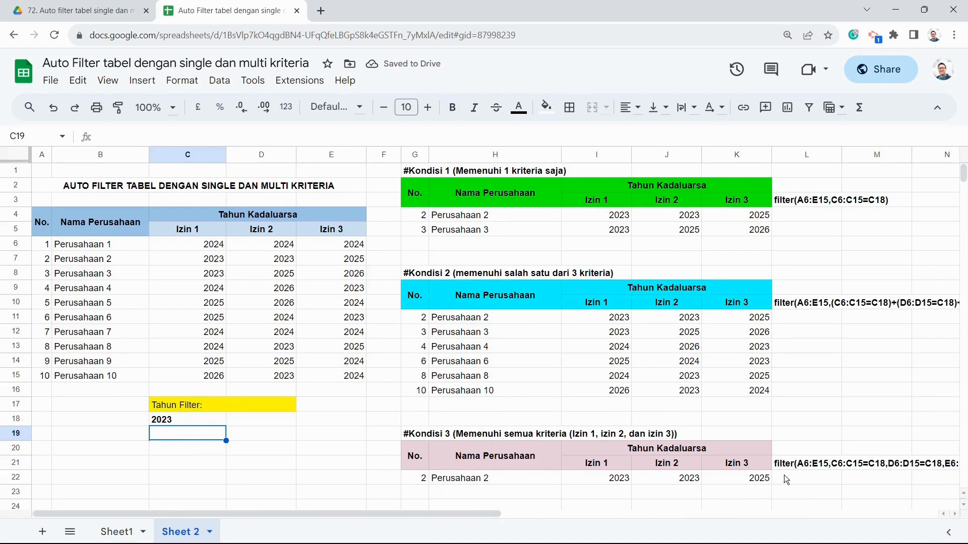
Correct the last condition of the Kondisi 3 formula in G22 to E6:E15=C18.
{"action": "left_click", "coordinate": [421, 481]}
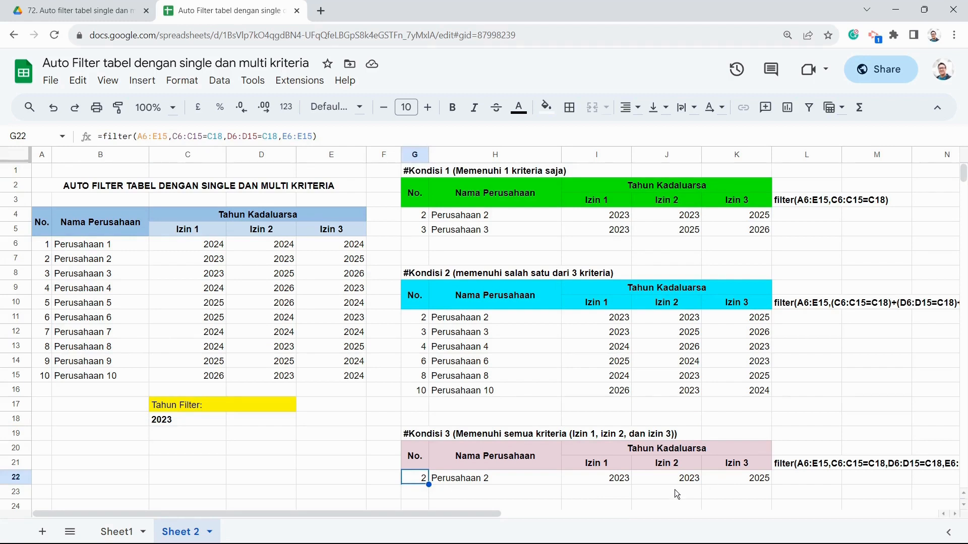
{"action": "left_click", "coordinate": [313, 137]}
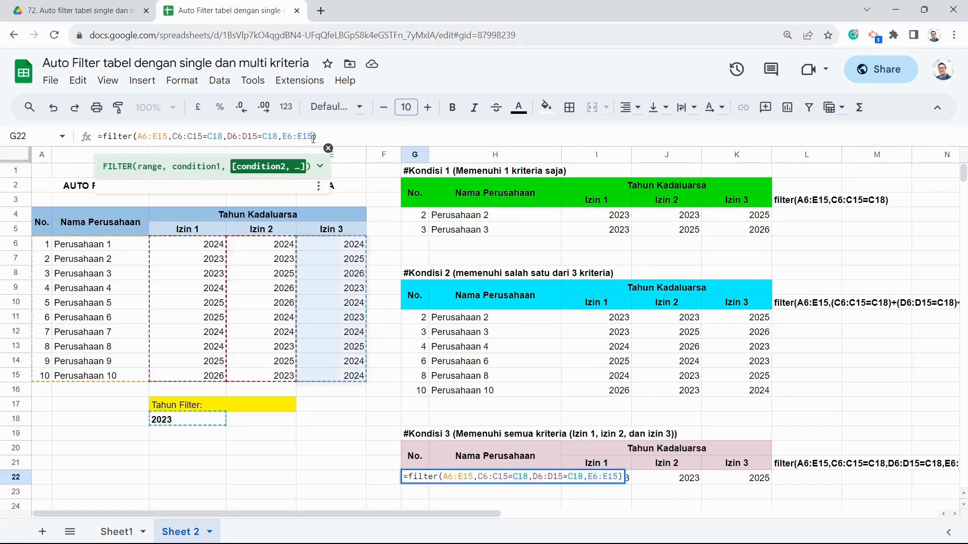
{"action": "type", "text": "="}
{"action": "left_click", "coordinate": [165, 419]}
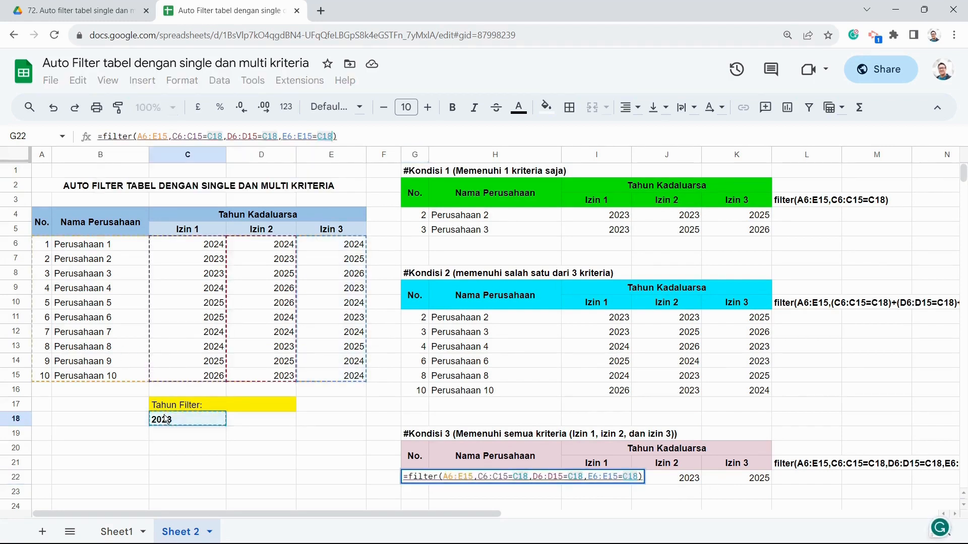
{"action": "key", "text": "Return"}
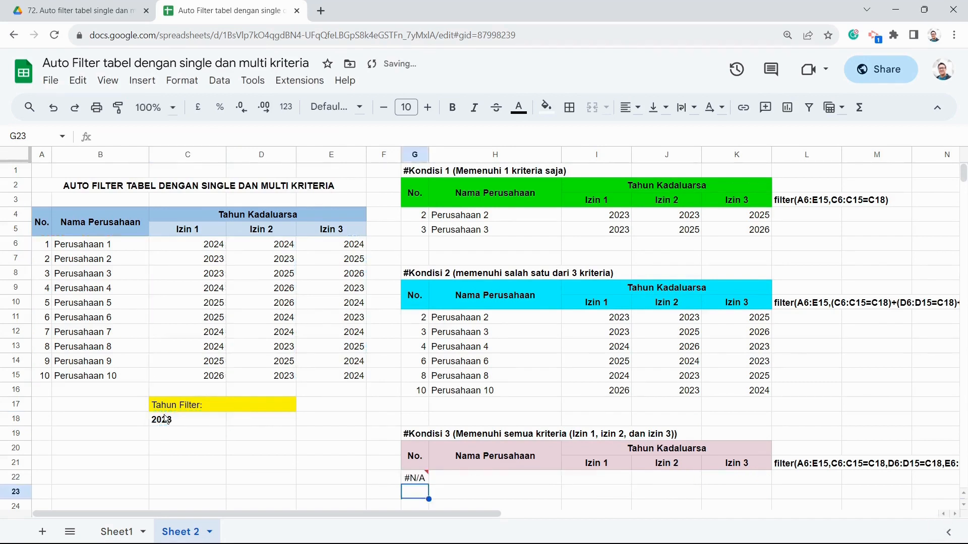
Wrap the FILTER formula in G22 in IFERROR with the fallback text "Data tidak tersedia".
{"action": "left_click", "coordinate": [426, 481]}
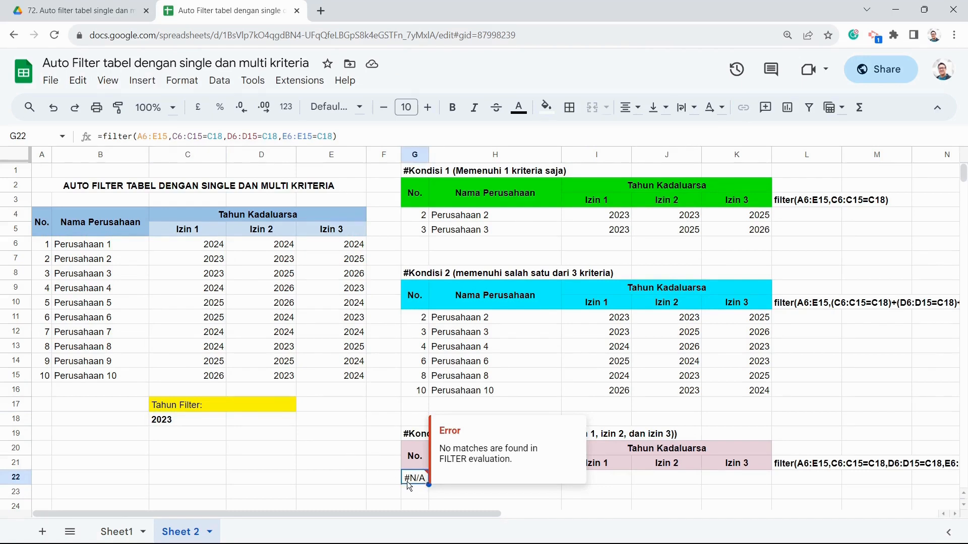
{"action": "left_click", "coordinate": [104, 136]}
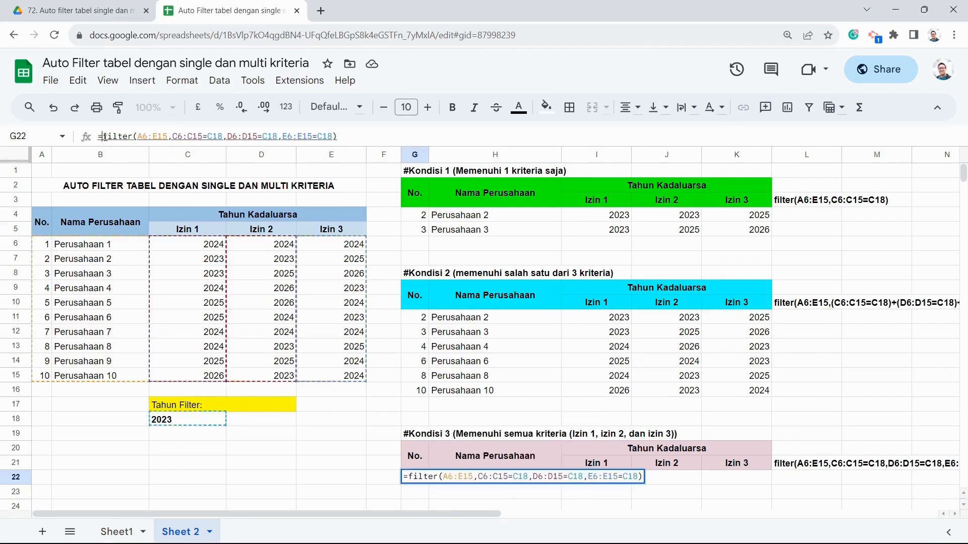
{"action": "type", "text": "ife"}
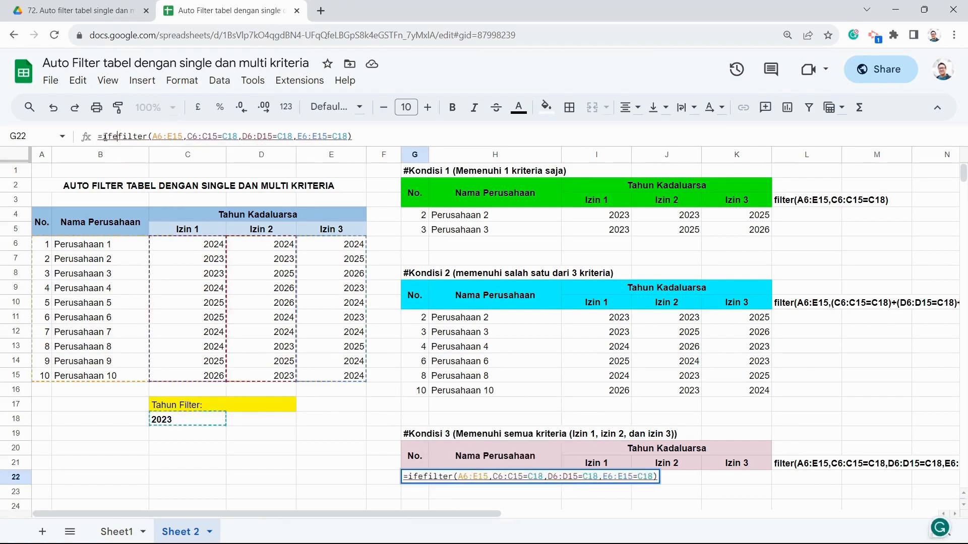
{"action": "type", "text": "rror("}
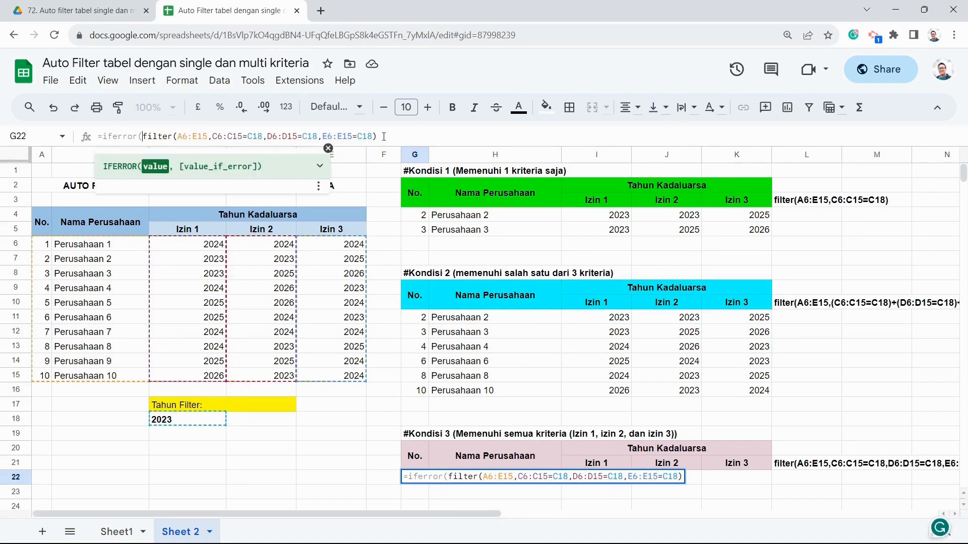
{"action": "key", "text": "End"}
{"action": "type", "text": ","}
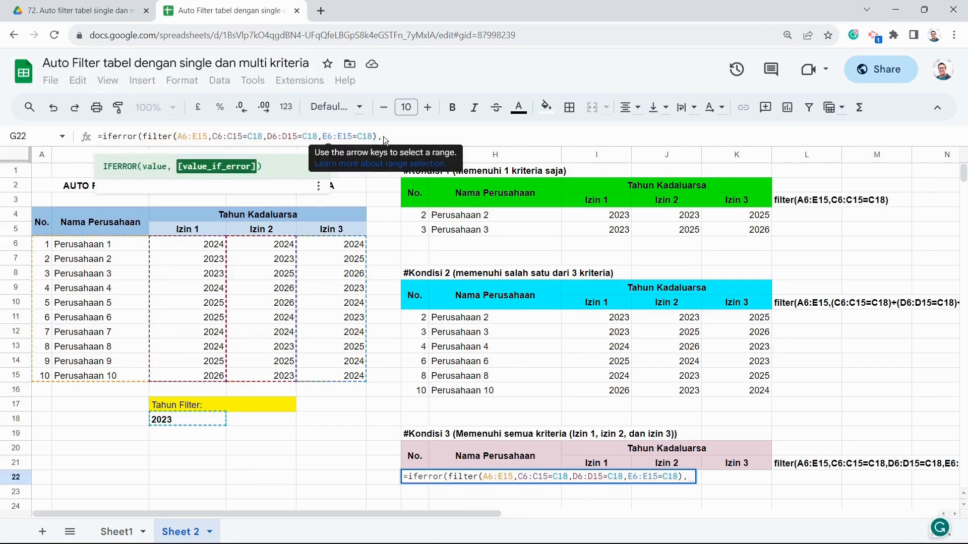
{"action": "type", "text": "\""}
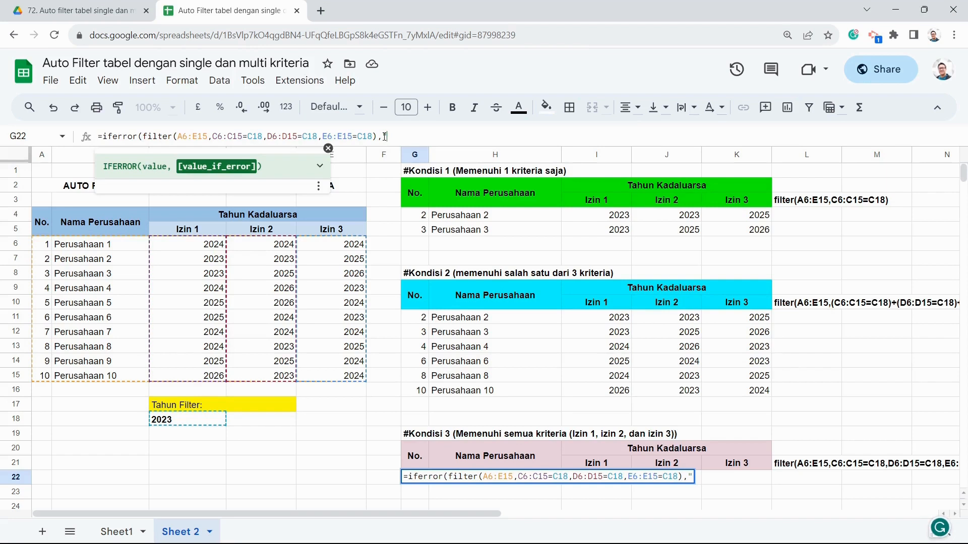
{"action": "type", "text": "T"}
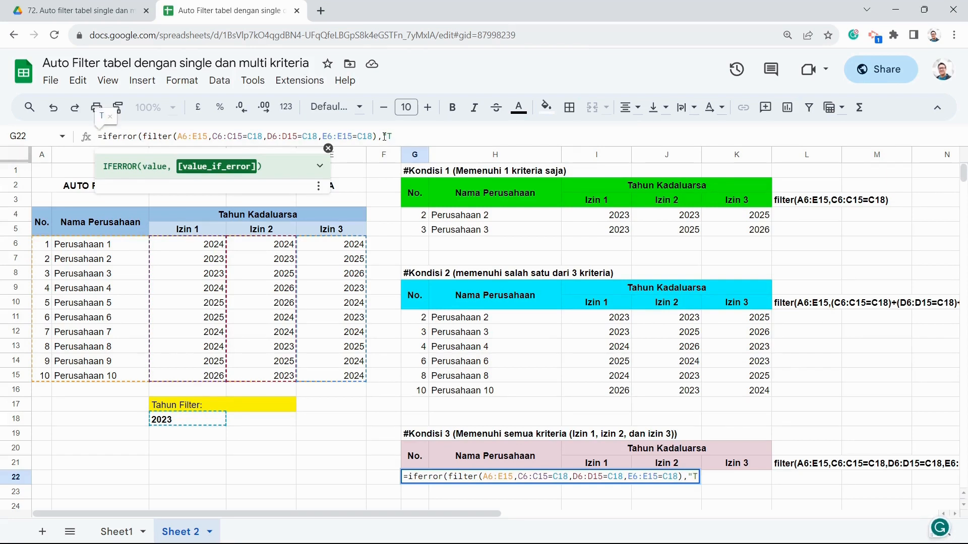
{"action": "key", "text": "BackSpace"}
{"action": "type", "text": "Data"}
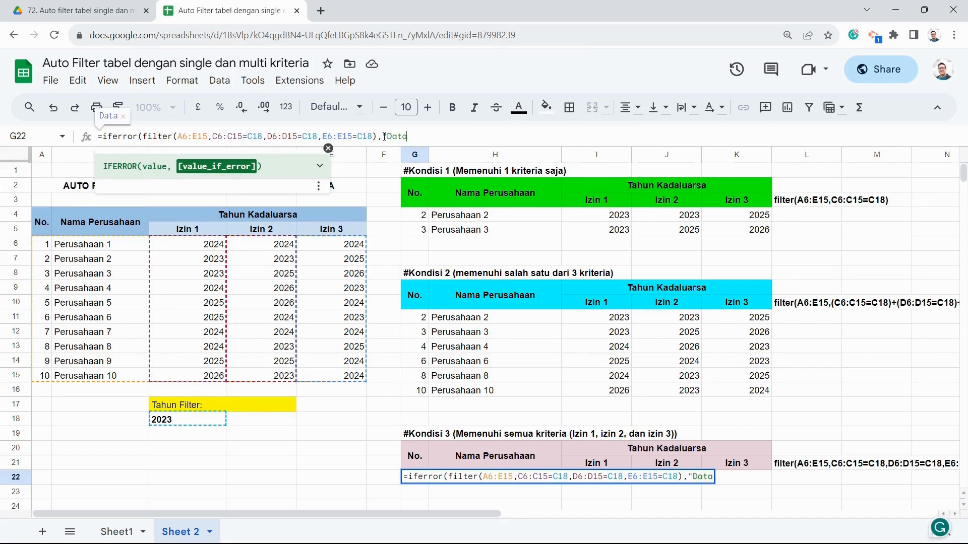
{"action": "type", "text": " tidak tersedi"}
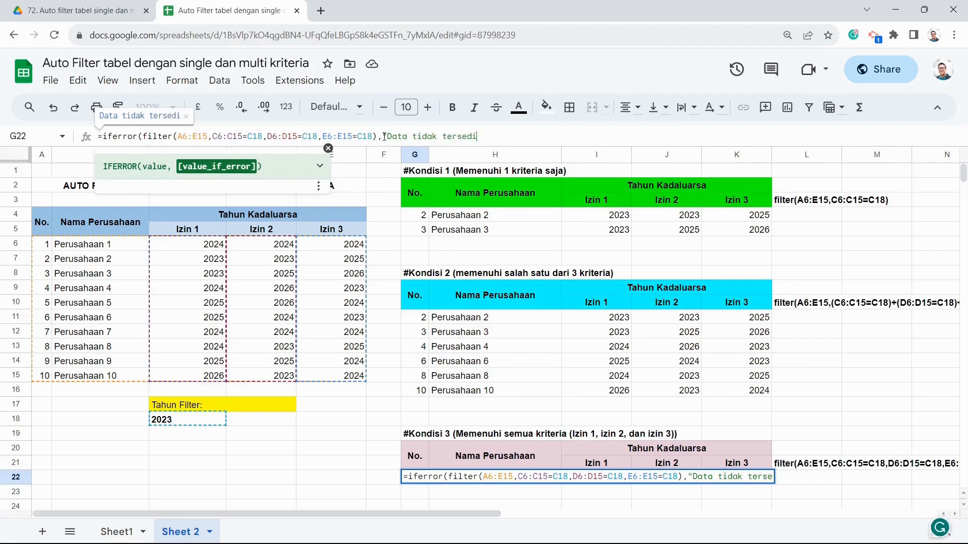
{"action": "type", "text": "a\")"}
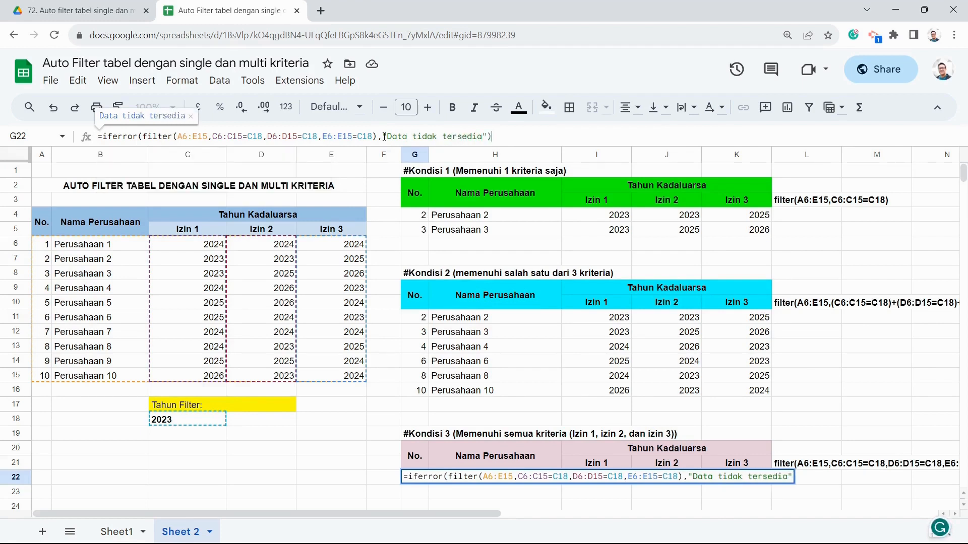
{"action": "key", "text": "Return"}
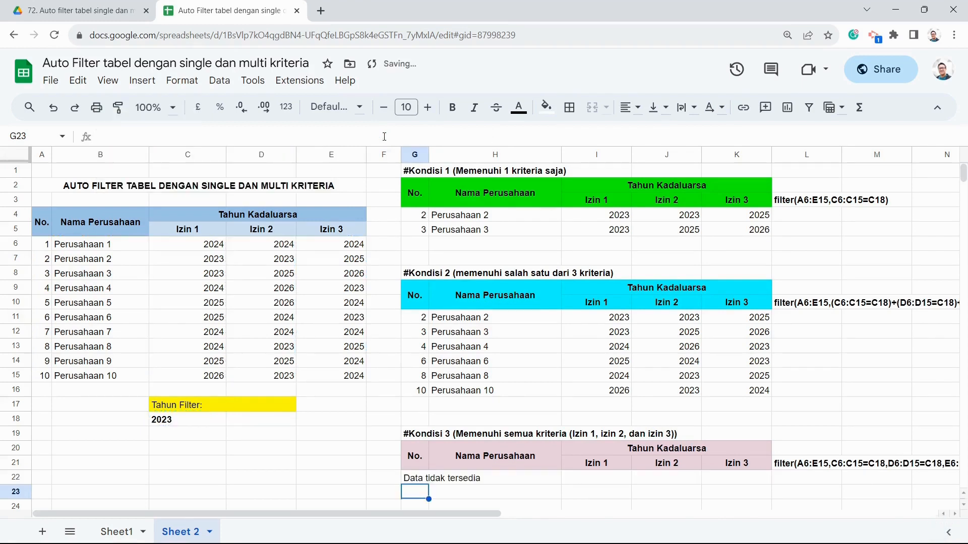